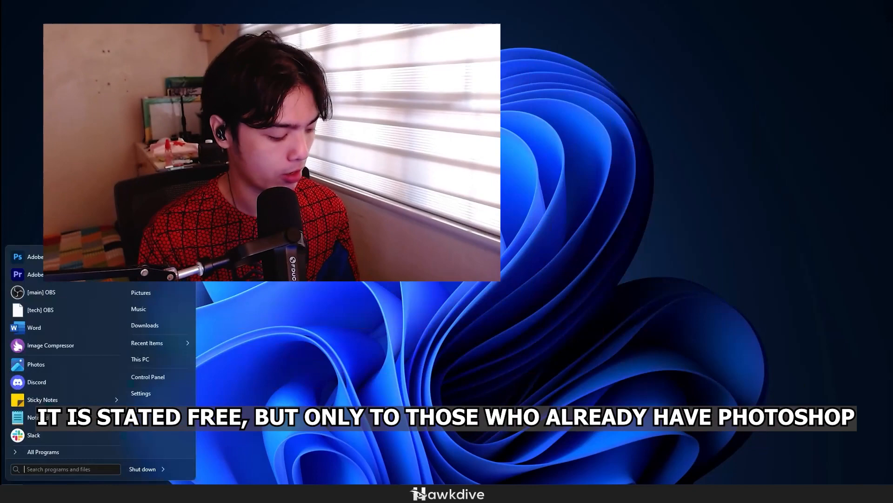
Launch Creative Cloud and open the Beta apps category in the desktop apps list
key("Return")
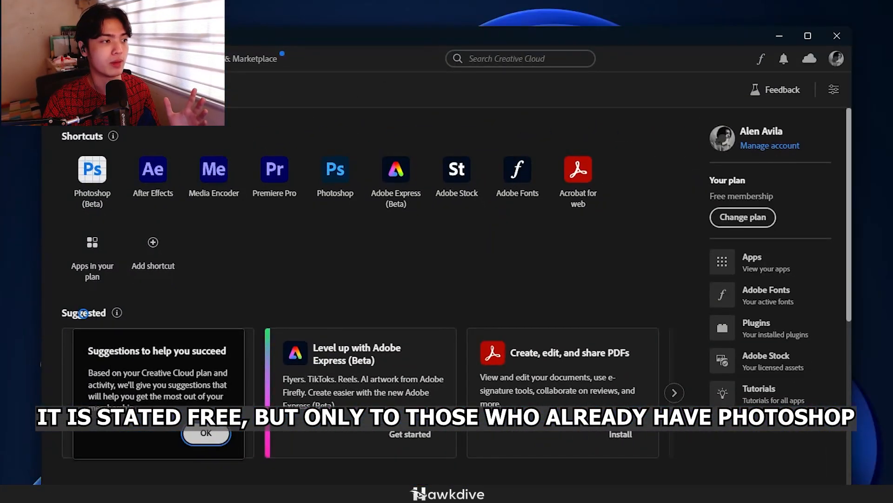
left_click(111, 58)
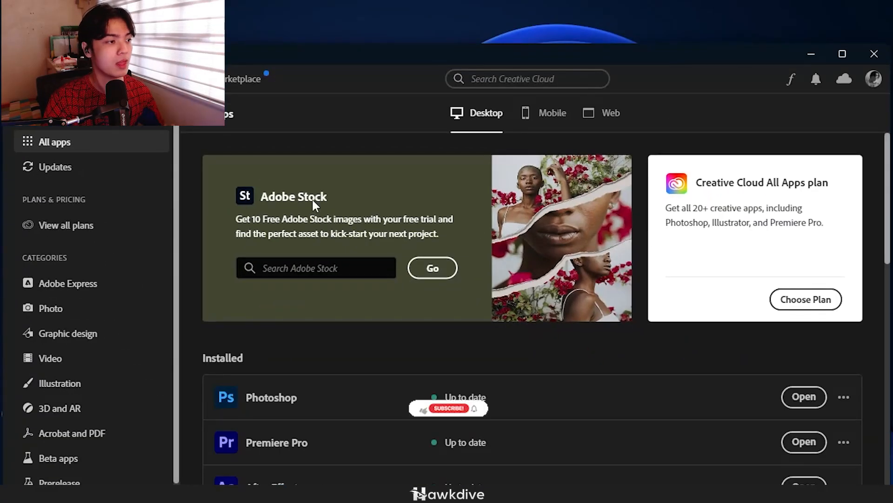
left_click(101, 463)
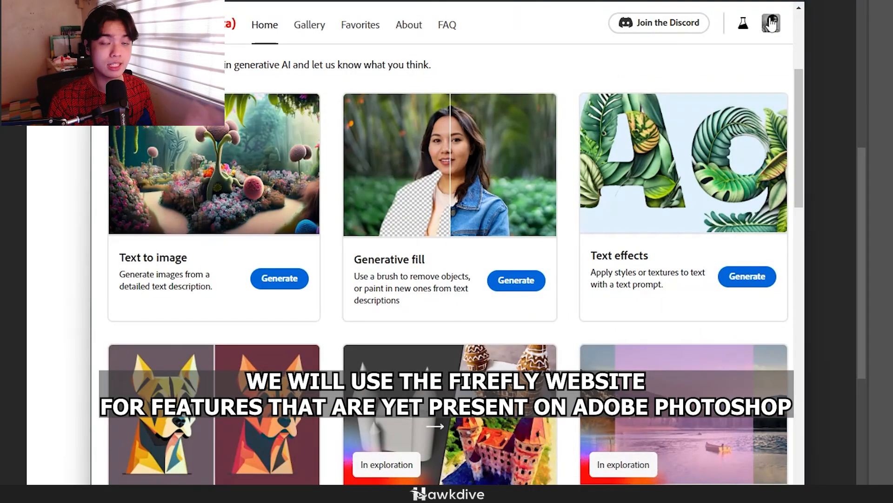
Look over the generative AI feature cards on the Adobe Firefly home page
scroll(712, 241, "up", 4)
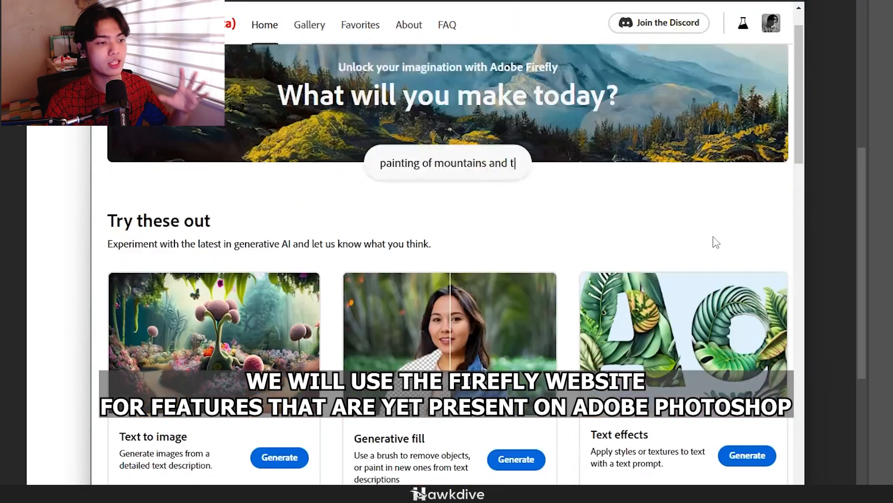
scroll(635, 233, "down", 7)
scroll(644, 233, "down", 2)
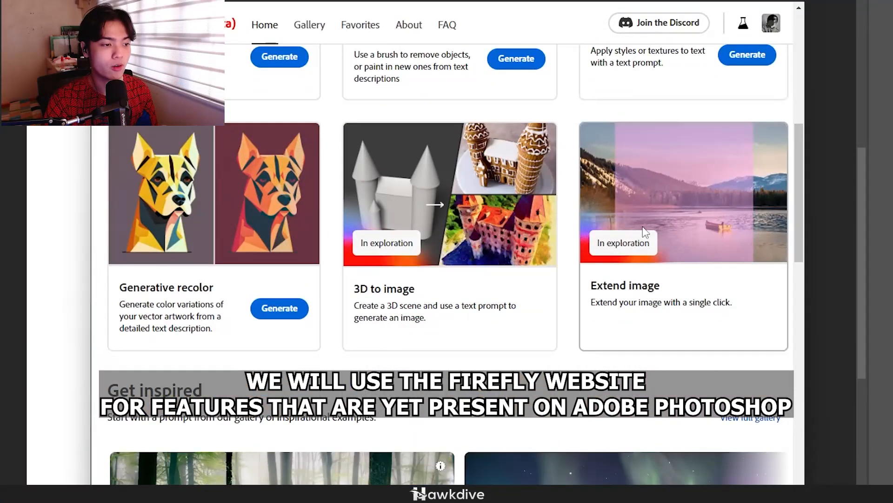
scroll(642, 230, "up", 5)
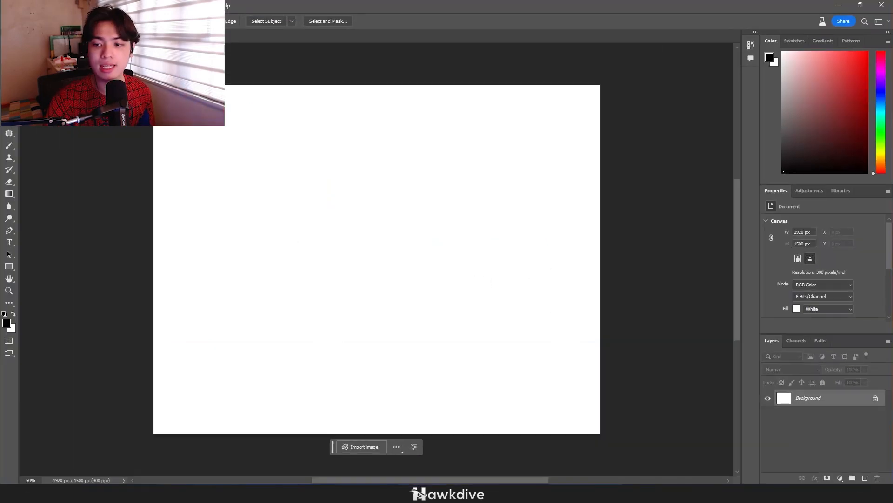
Switch to Photoshop and select the entire blank canvas with the Rectangular Marquee tool
key("alt+Tab")
left_click(511, 5)
left_click(9, 61)
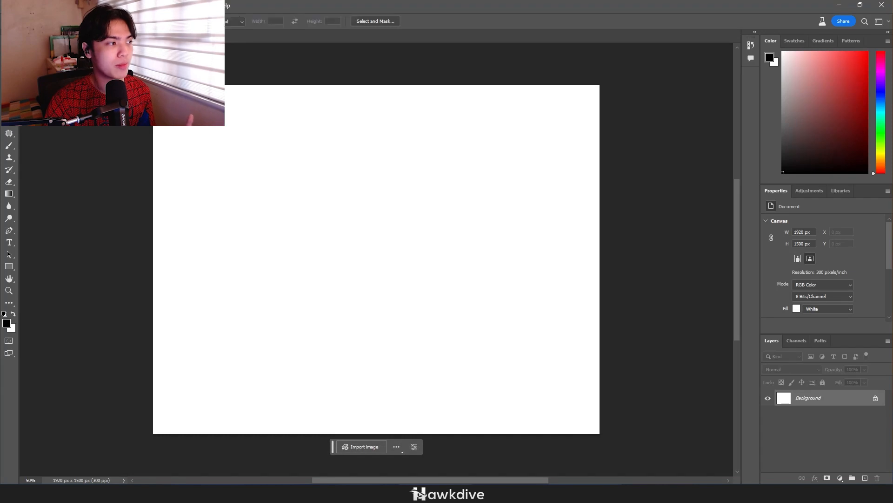
left_click_drag(135, 70, 707, 476)
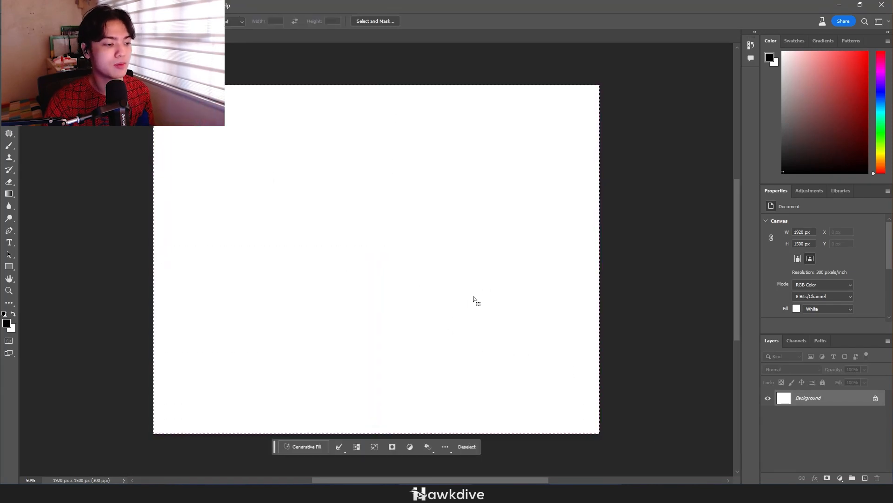
Generate a fill from the prompt "mountains landscape with trees and jungle" and choose the third variation
left_click(306, 449)
type("mounta")
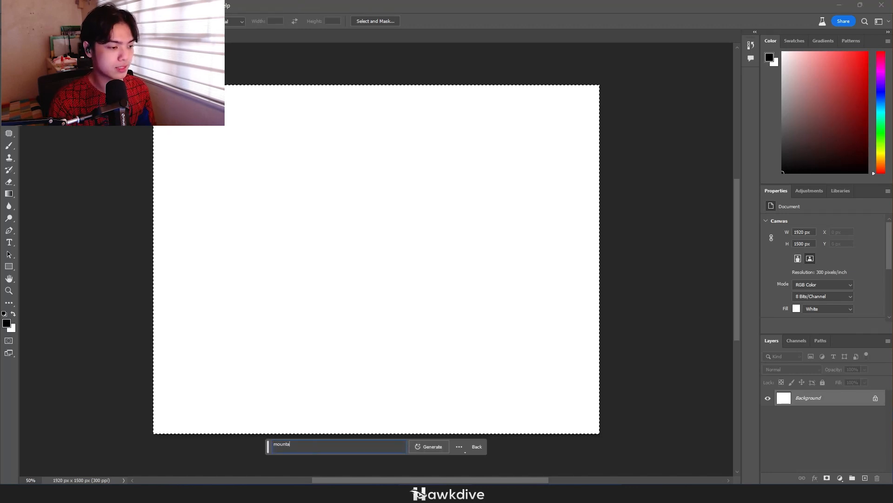
type("ins landscape w")
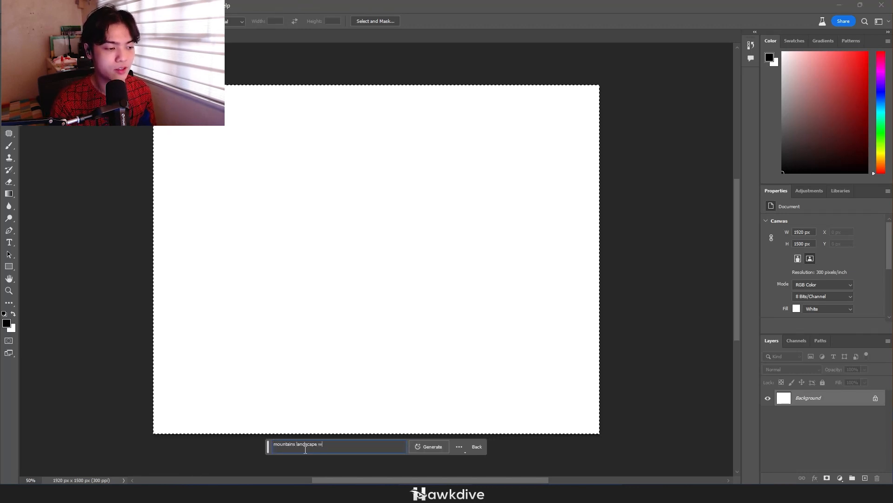
type("ith trees and")
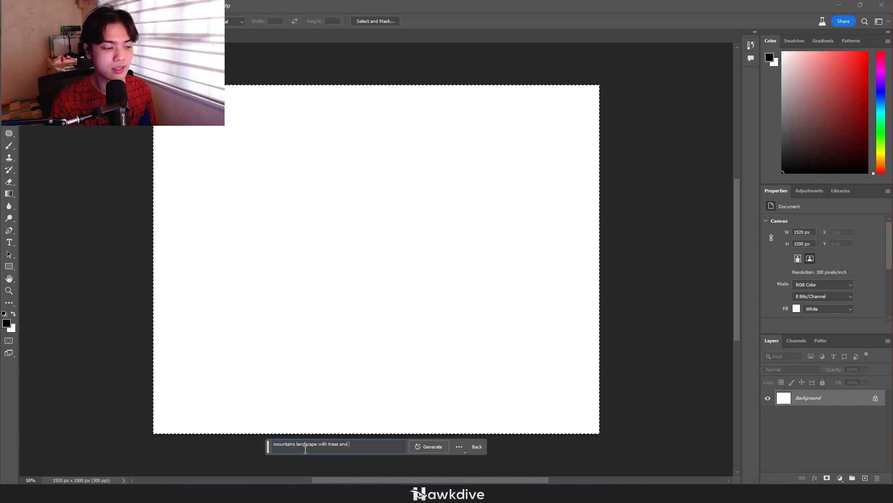
type(" nice")
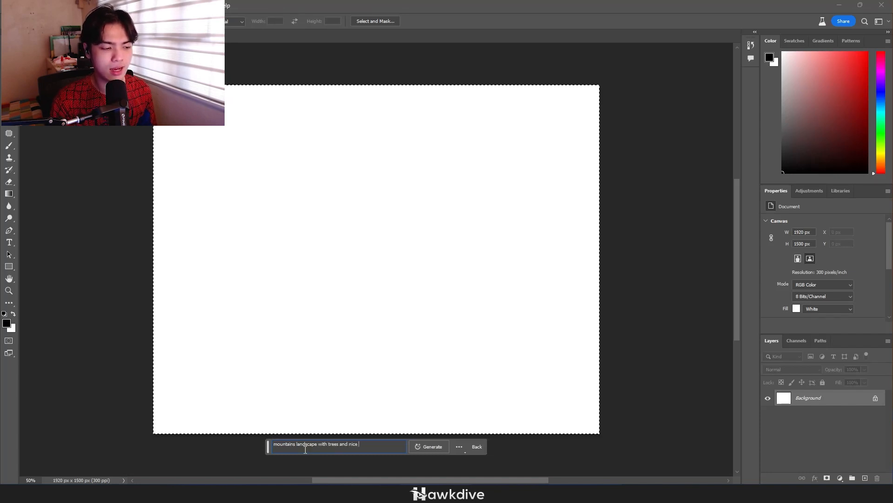
key("BackSpace")
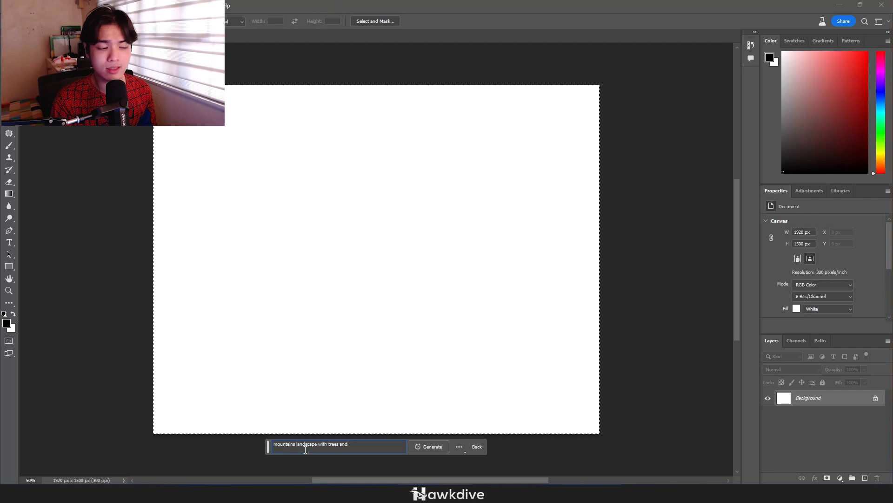
type("jungle")
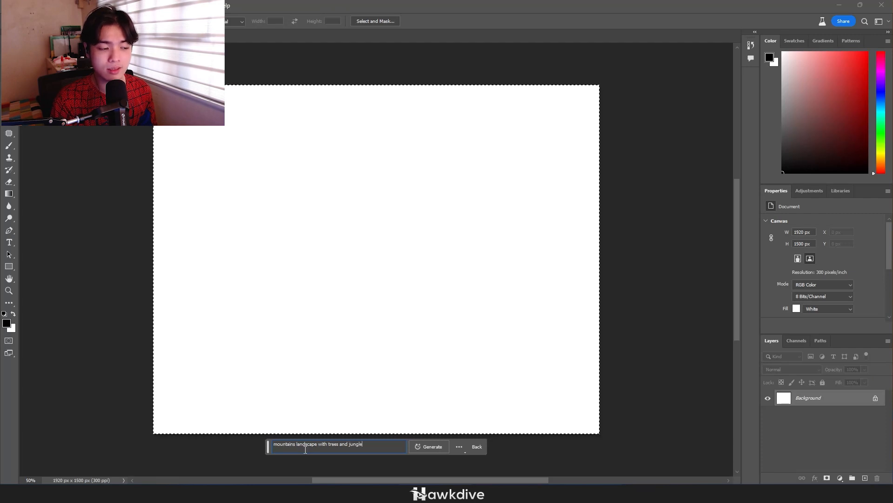
left_click(434, 449)
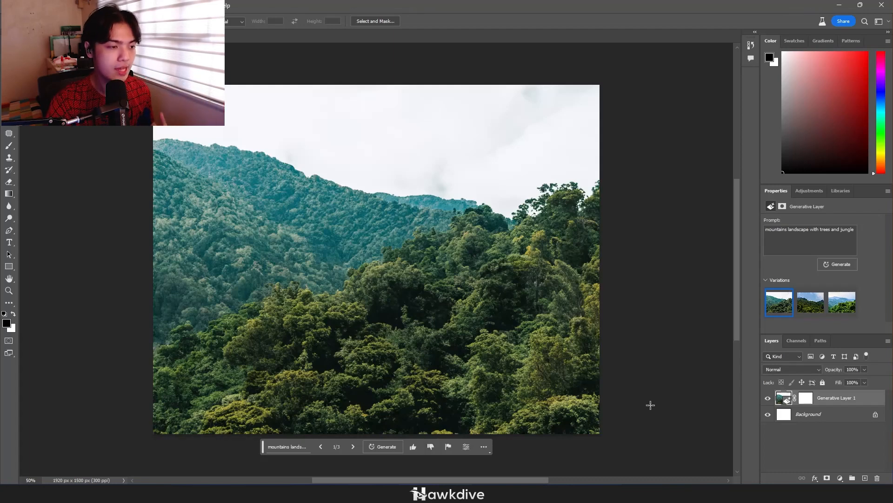
left_click(811, 308)
left_click(837, 310)
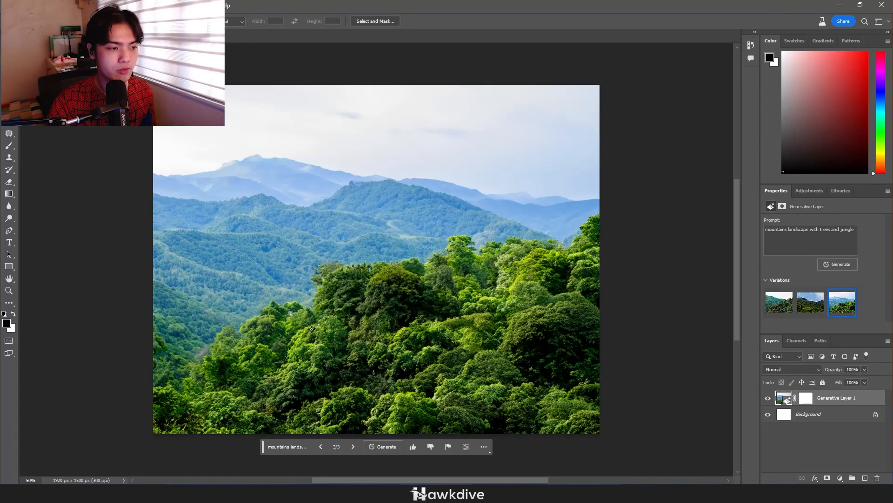
Lasso a winding strip along the edge of the foreground trees and fill it generatively with the prompt "pathway"
key("l")
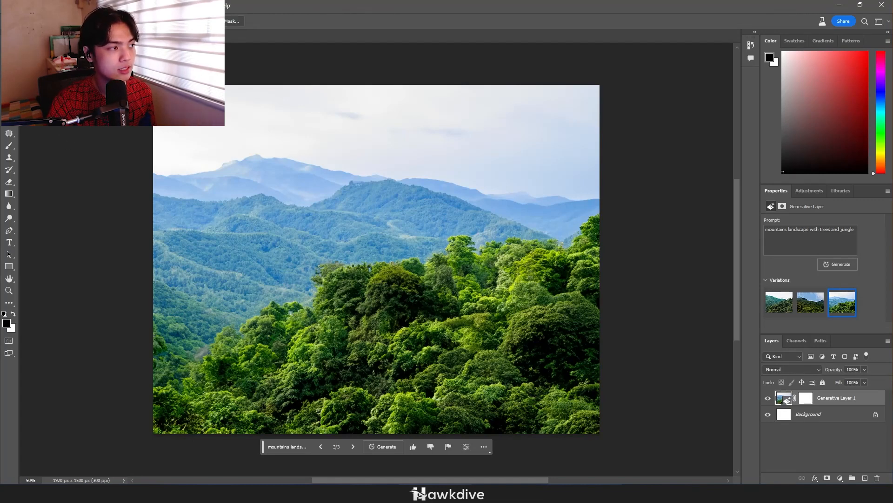
left_click_drag(191, 354, 191, 352)
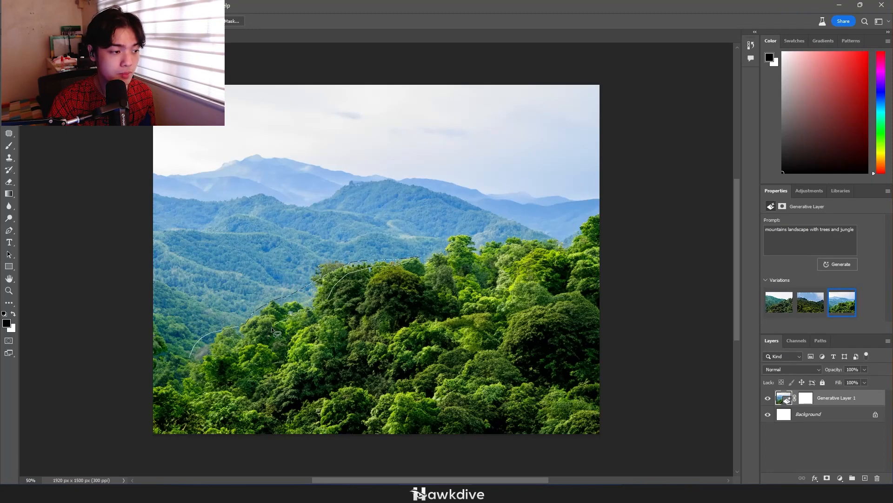
left_click_drag(225, 360, 141, 392)
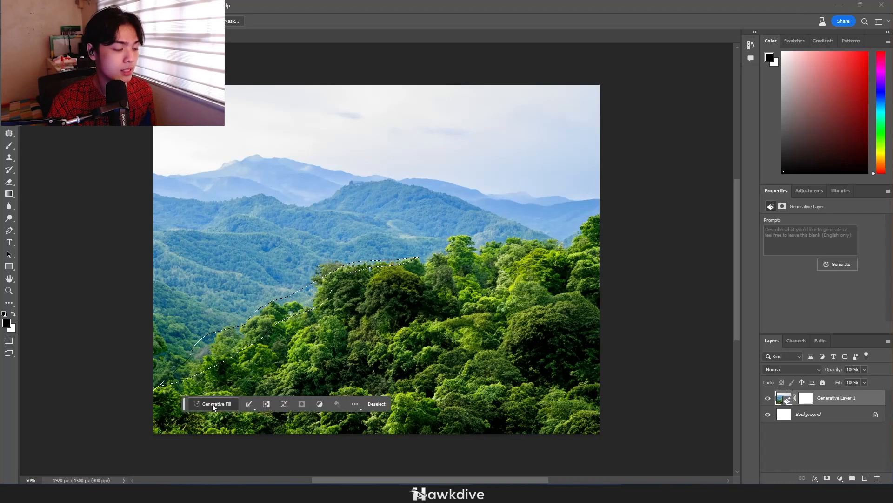
type("pathway")
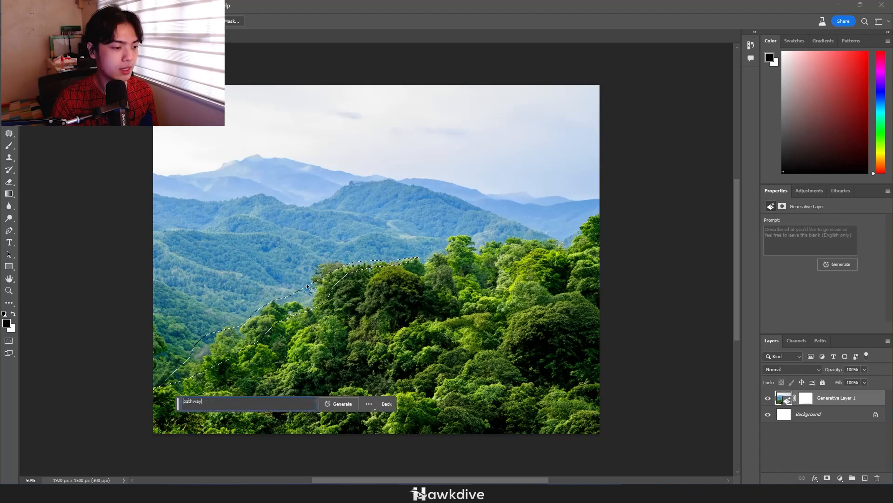
key("Return")
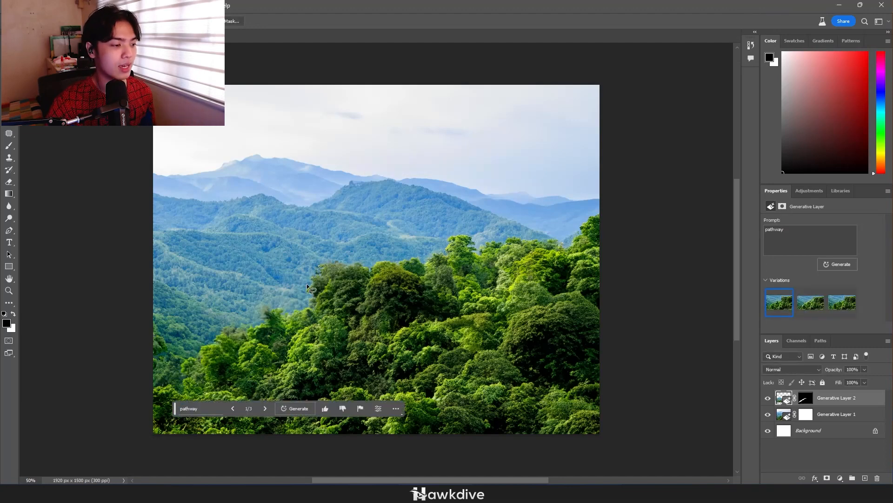
Compare the pathway fill with the image beneath and with its other variations, and delete its generative layer
left_click(768, 398)
left_click(768, 398)
left_click(767, 398)
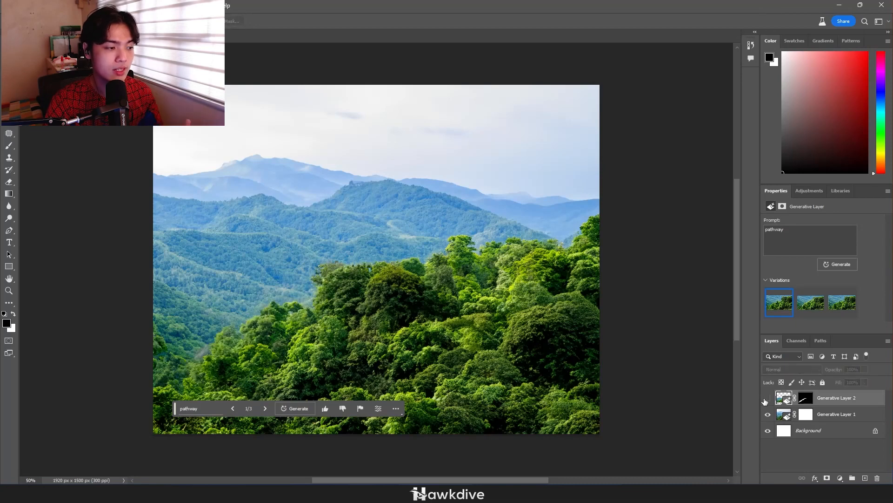
left_click(768, 398)
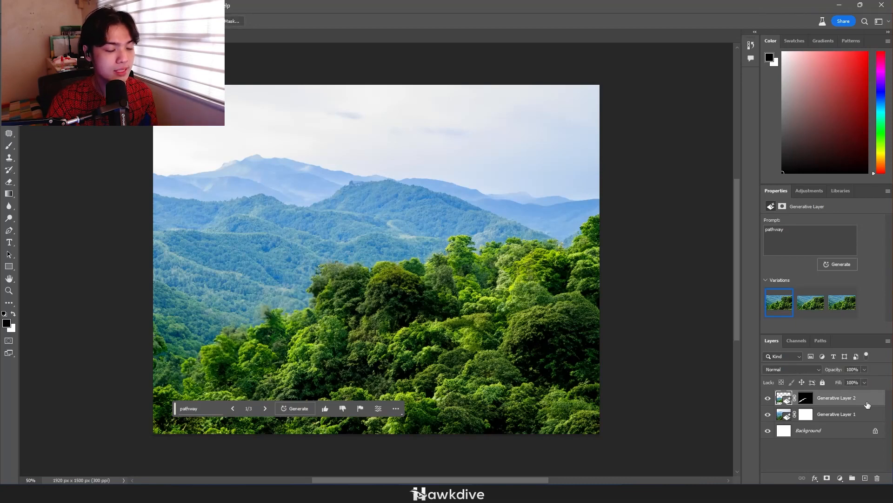
left_click(810, 303)
left_click(842, 303)
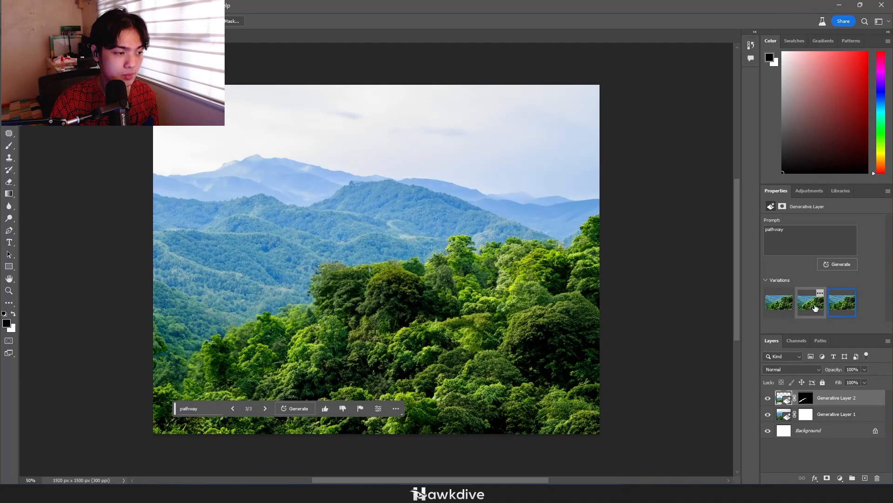
left_click(810, 303)
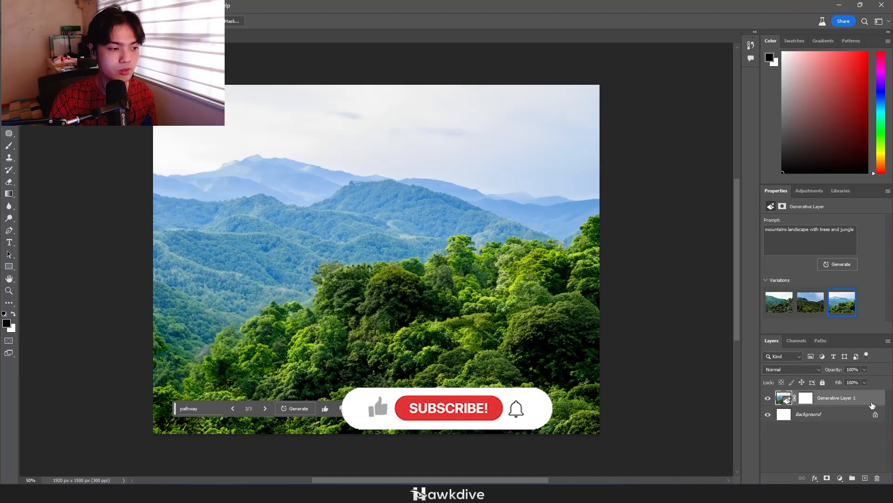
key("Delete")
scroll(375, 338, "up", 4)
left_click_drag(375, 338, 487, 340)
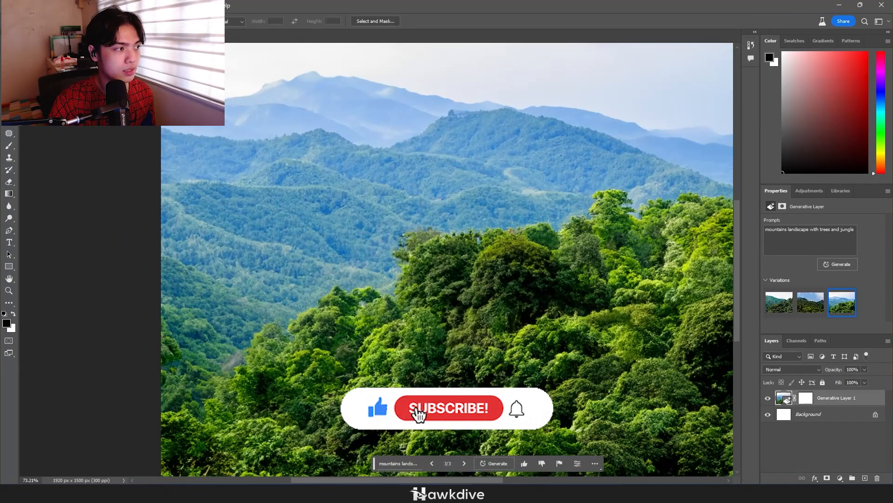
mouse_move(158, 415)
left_mouse_down()
mouse_move(182, 409)
mouse_move(225, 358)
mouse_move(289, 341)
mouse_move(416, 329)
mouse_move(606, 225)
mouse_move(721, 220)
left_mouse_up()
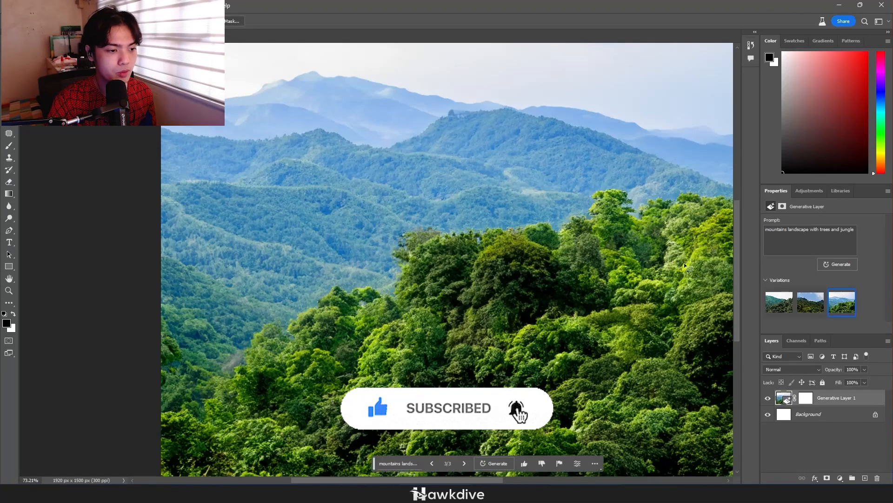
scroll(684, 263, "down", 2)
scroll(650, 247, "right", 3)
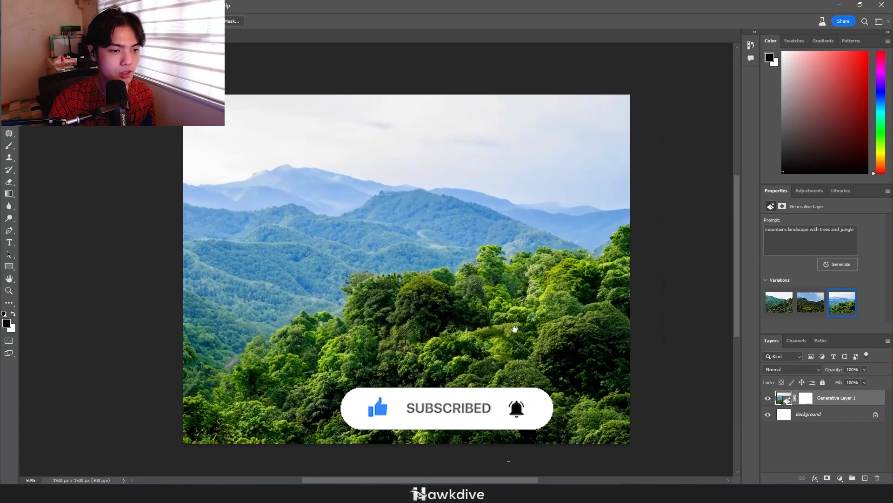
Lasso two areas of the landscape, one on the right edge of the trees and one in the lower-left corner
left_click(645, 226)
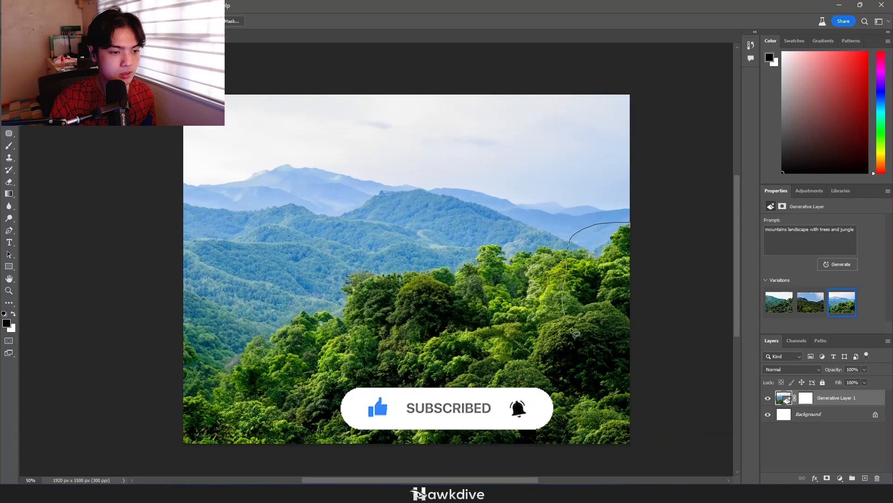
left_click_drag(570, 328, 648, 361)
left_click_drag(175, 345, 176, 453)
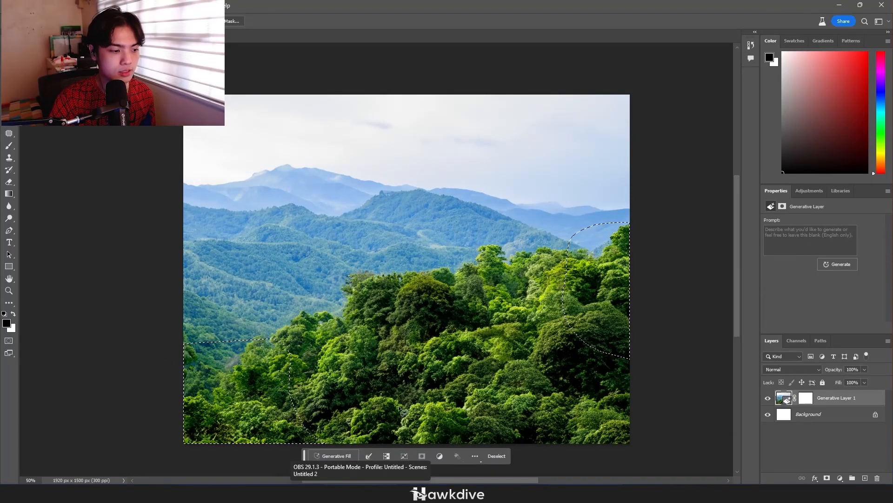
Fill the two selected areas generatively with the prompt "stone" and choose the third variation
left_click(345, 456)
type("stone")
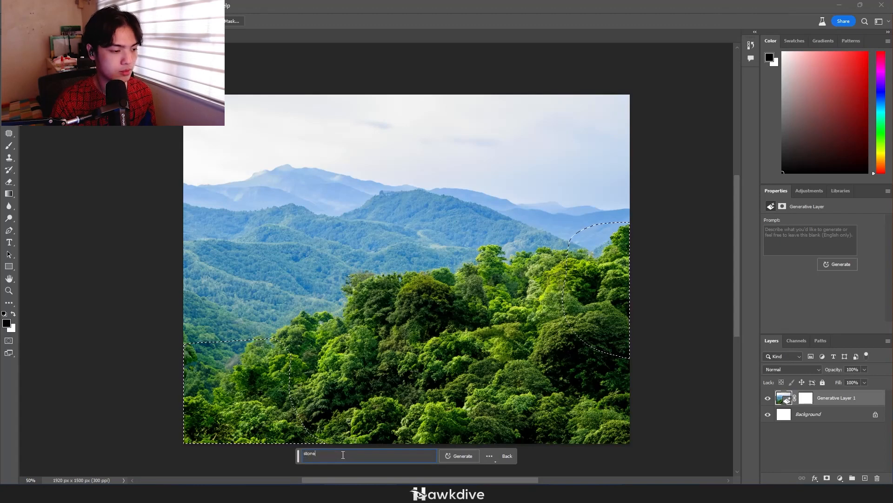
key("Return")
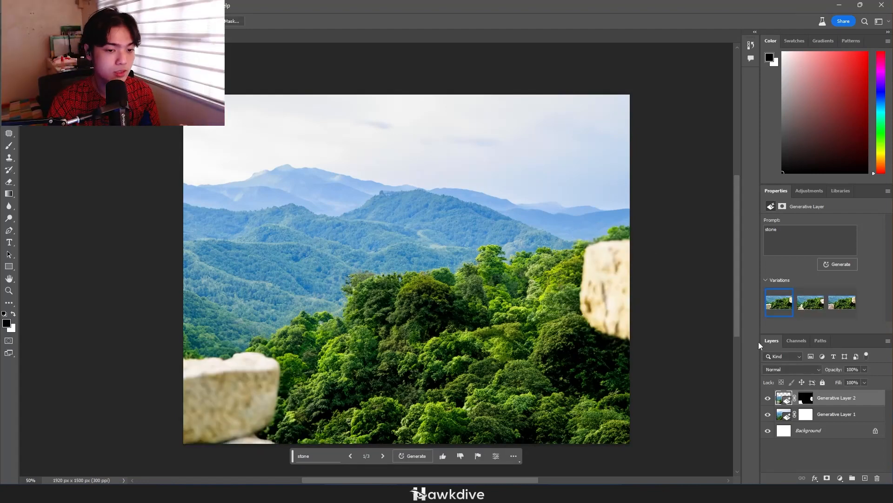
left_click(810, 303)
left_click(847, 308)
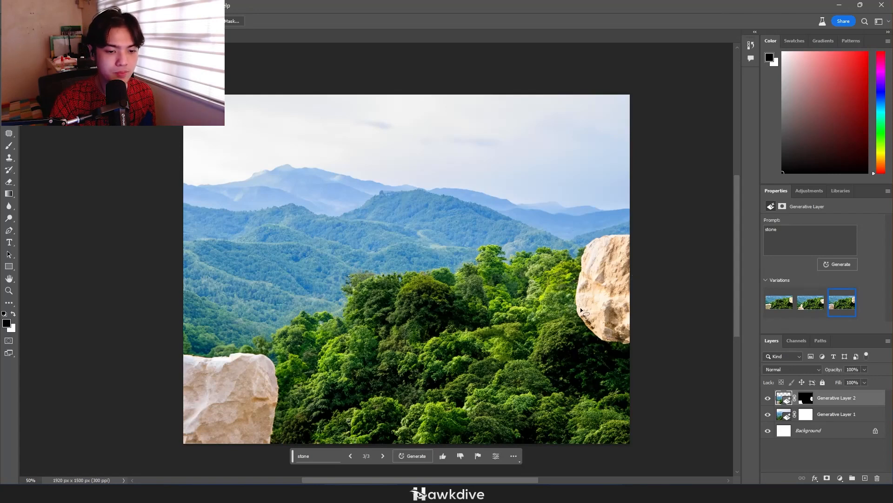
Lasso a strip beneath the stone on the right edge and an area around the lower-left stone down to the canvas edge
left_click_drag(580, 310, 578, 334)
left_click_drag(619, 413, 630, 441)
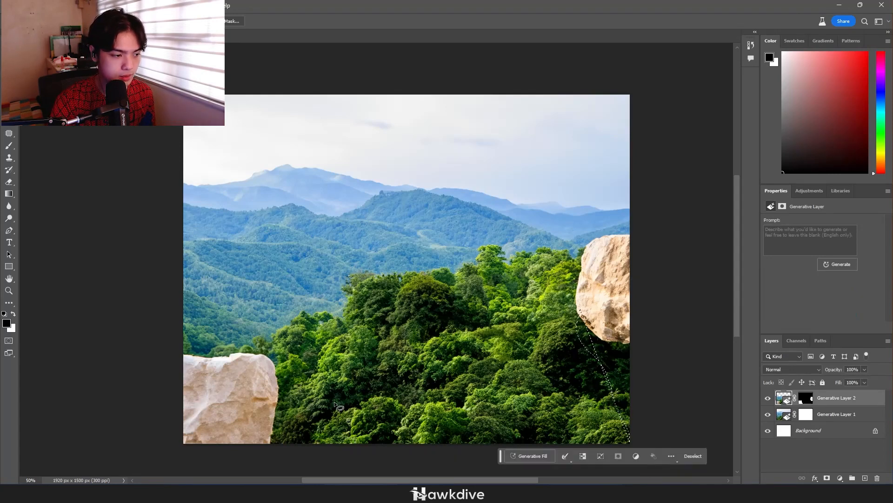
left_click_drag(270, 361, 306, 386)
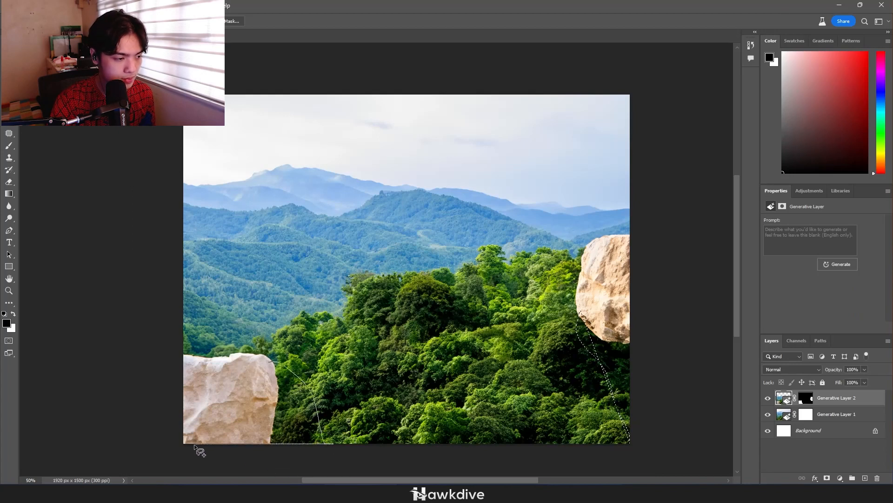
left_click_drag(195, 445, 194, 442)
left_click(784, 233)
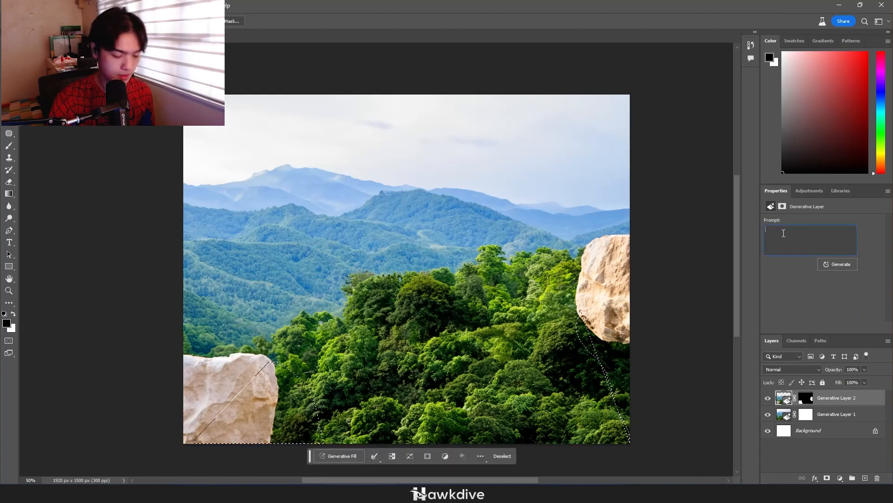
type("cliff")
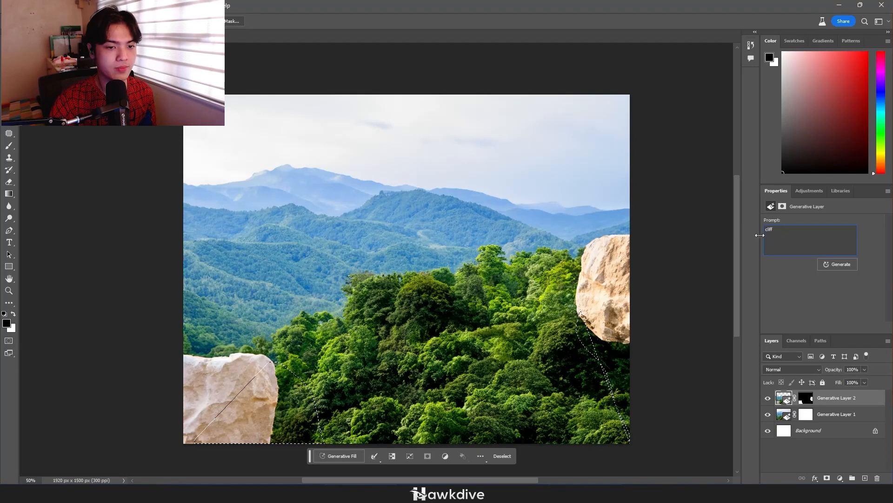
left_click(839, 264)
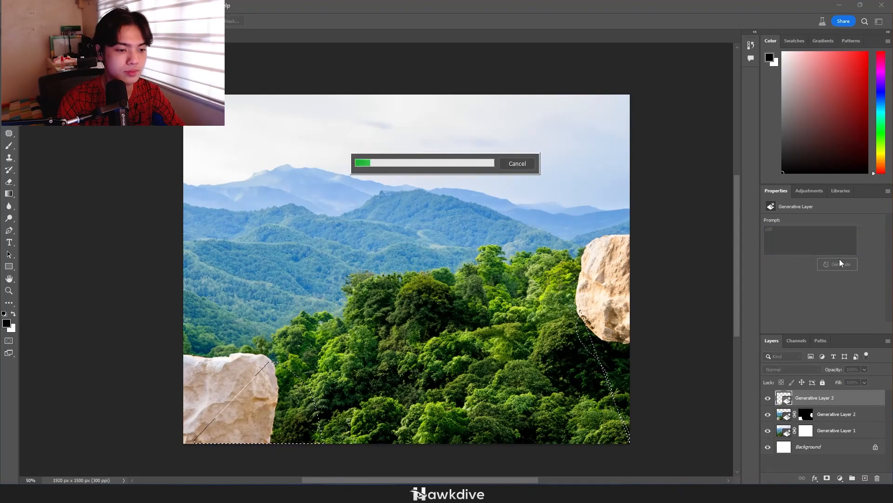
left_click(517, 164)
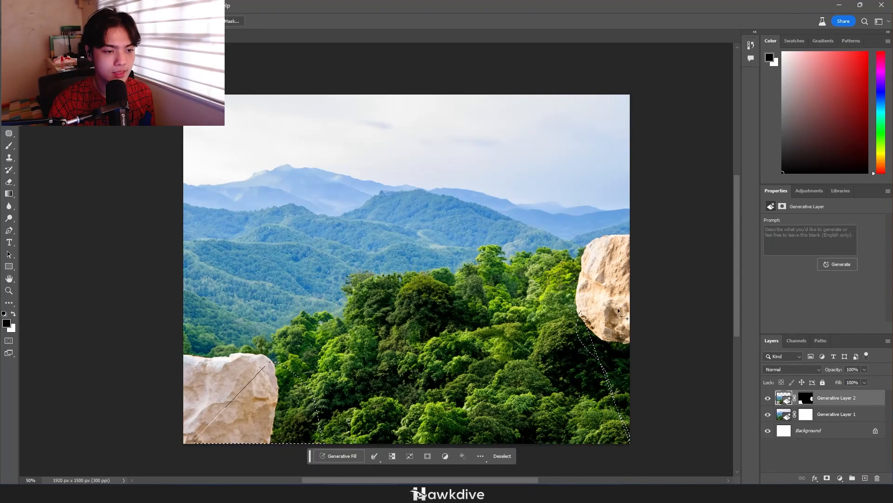
Extend the selection below the right stone to the canvas edge, fill all selected areas generatively with "cliff", and choose the third variation
left_click_drag(624, 302, 589, 311)
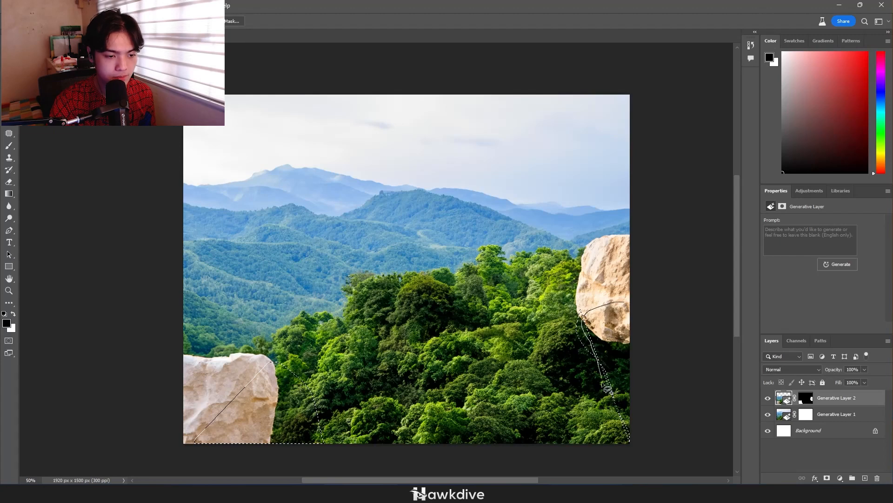
left_click_drag(722, 458, 759, 446)
left_click(809, 238)
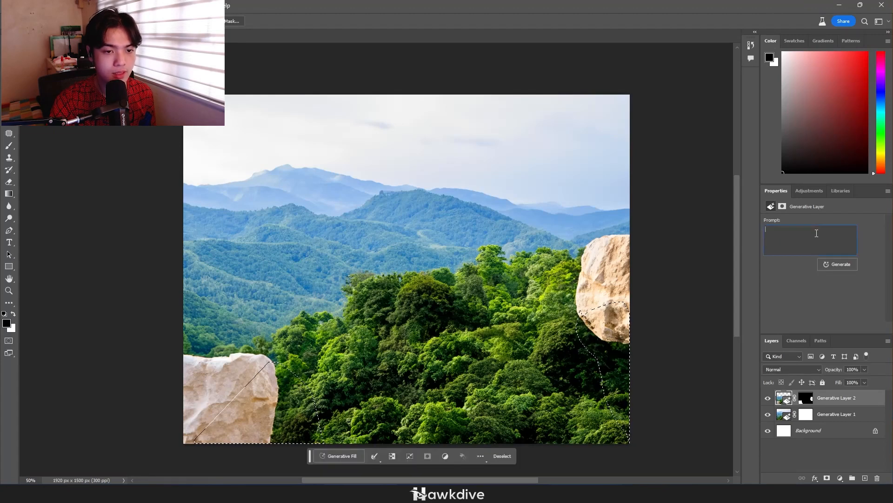
type("cliff")
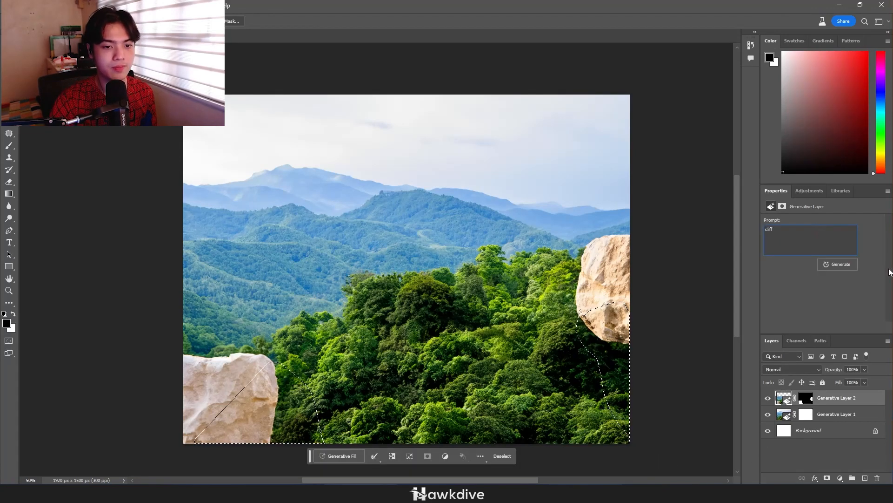
left_click(839, 262)
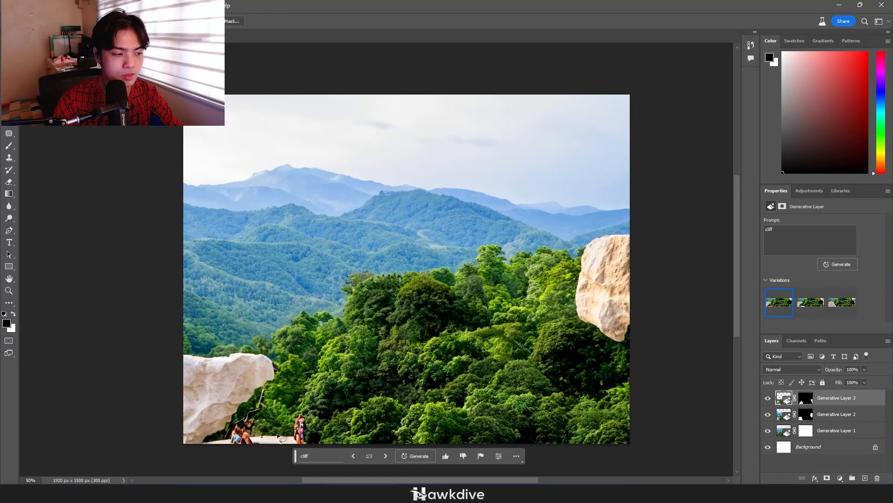
left_click(387, 455)
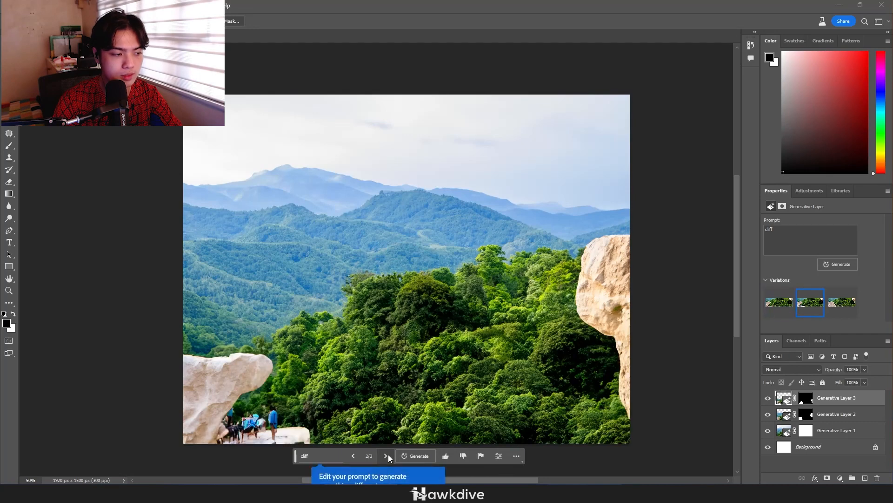
left_click(387, 454)
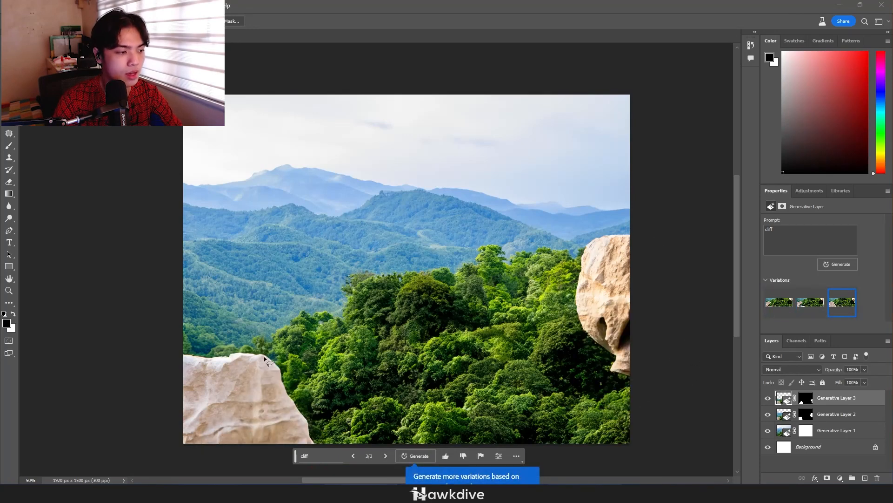
Lasso a sloping area over the top of the lower-left rock and fill it generatively with the prompt "landmass rock"
left_click_drag(179, 302, 241, 327)
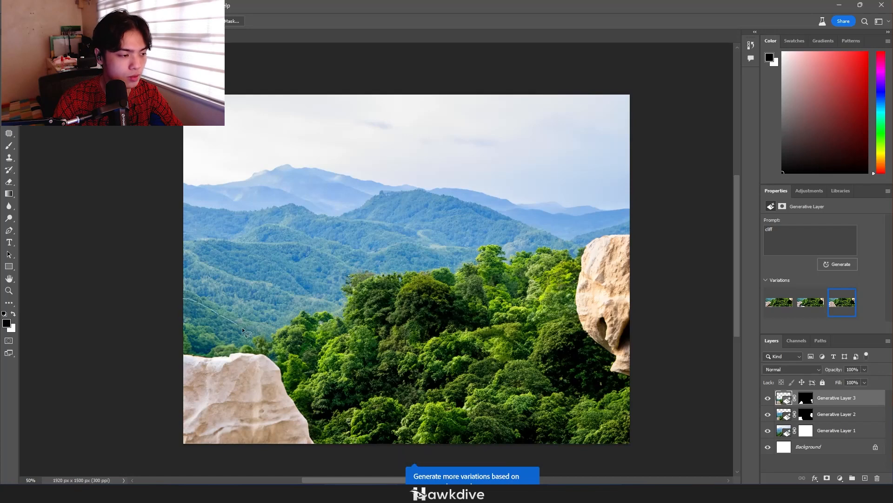
left_click_drag(245, 393, 70, 389)
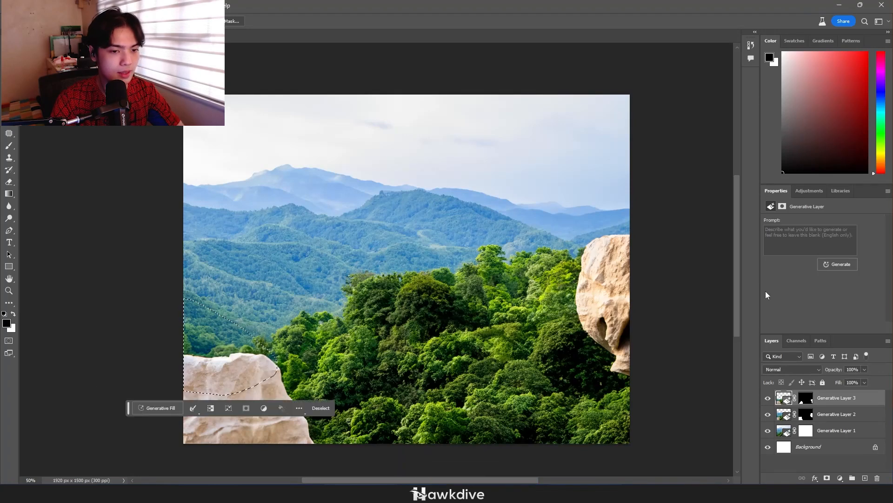
type("landm")
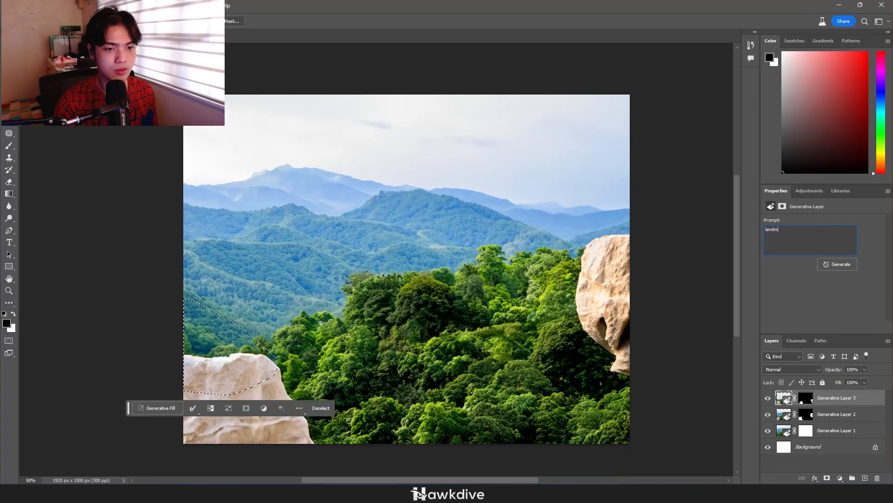
type("ass rock")
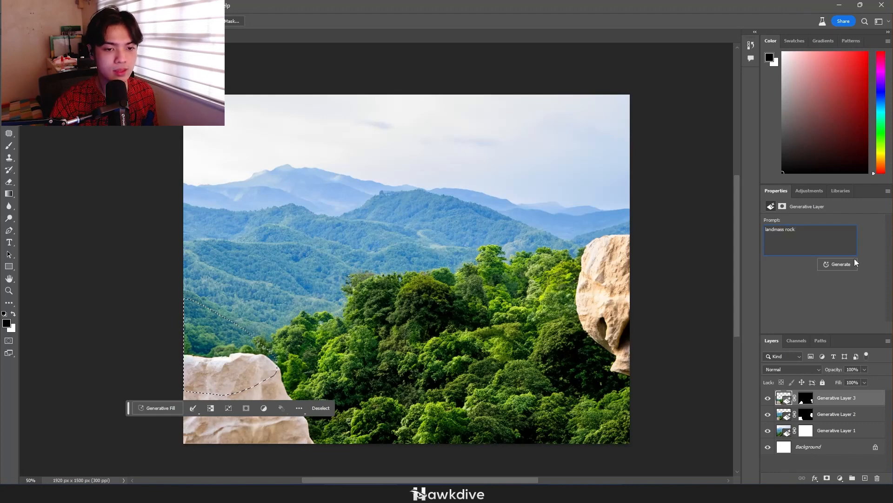
left_click(847, 266)
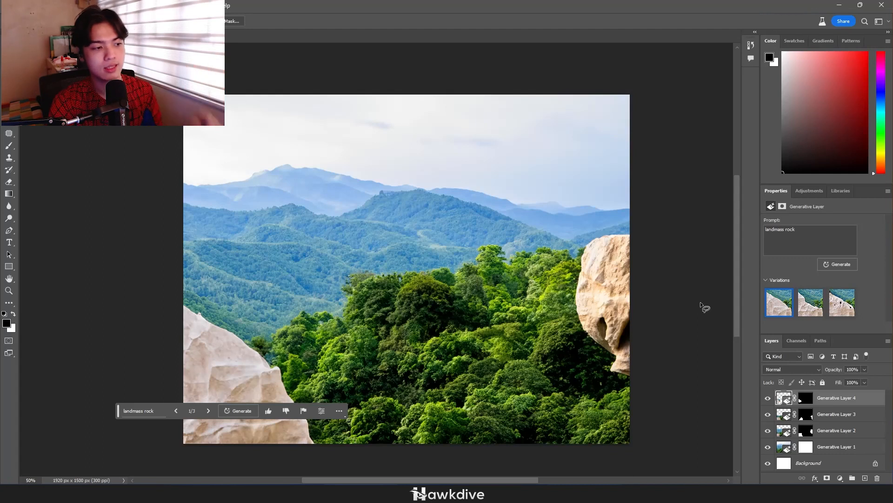
Lasso a narrow band across the trees between the two rocks and fill it generatively with the prompt "bridge"
left_click_drag(189, 371, 302, 321)
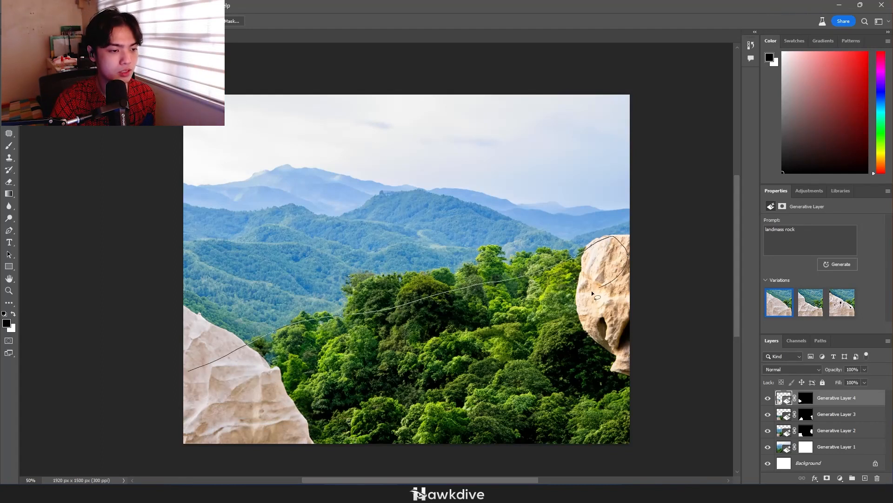
left_click_drag(278, 380, 205, 405)
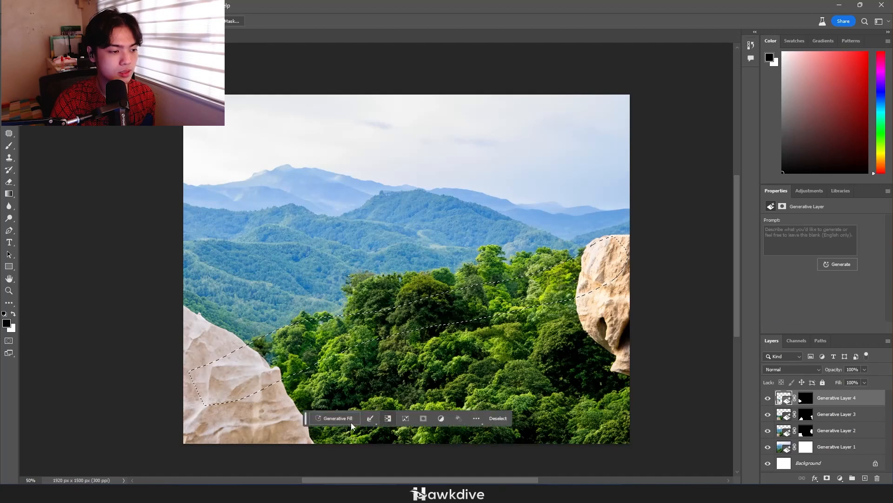
left_click(816, 237)
type("bridge")
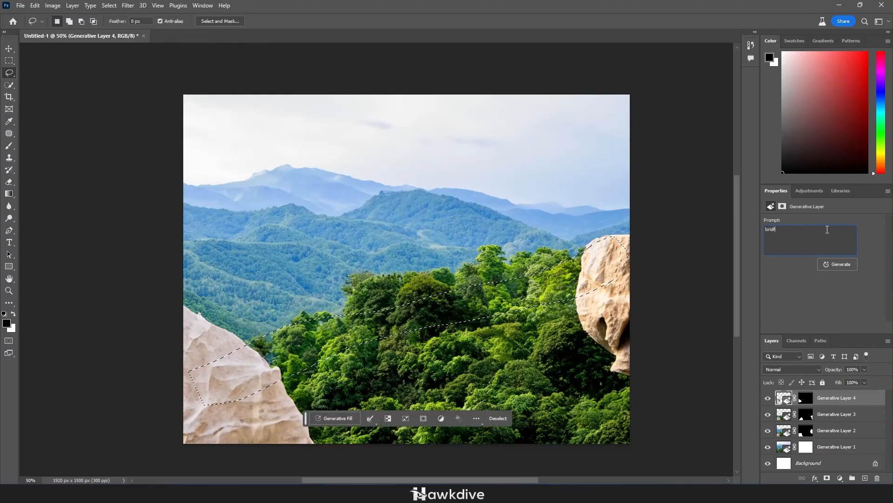
key("Return")
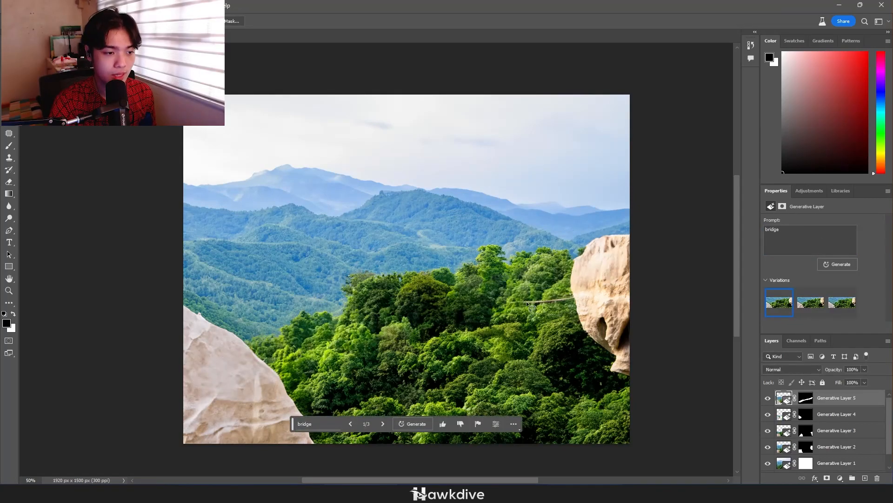
Inspect the bridge fill up close, compare its variations, and delete its generative layer
scroll(537, 300, "up", 4)
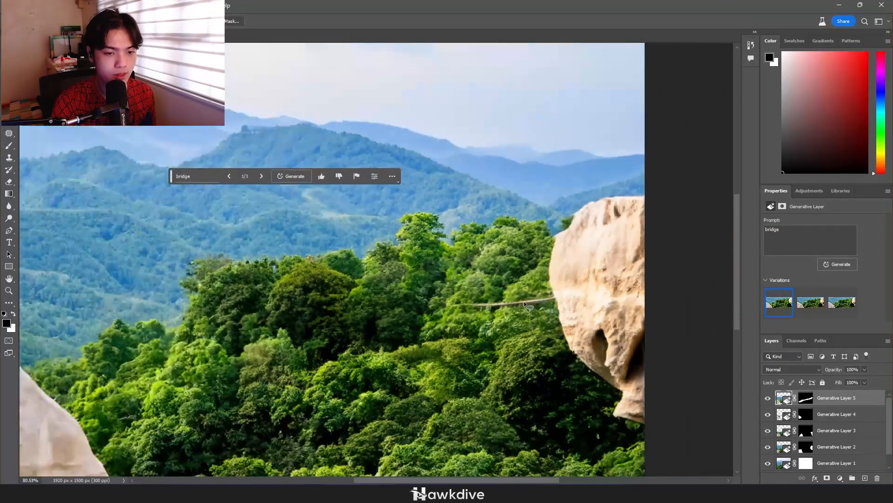
scroll(523, 301, "down", 4)
left_click(811, 302)
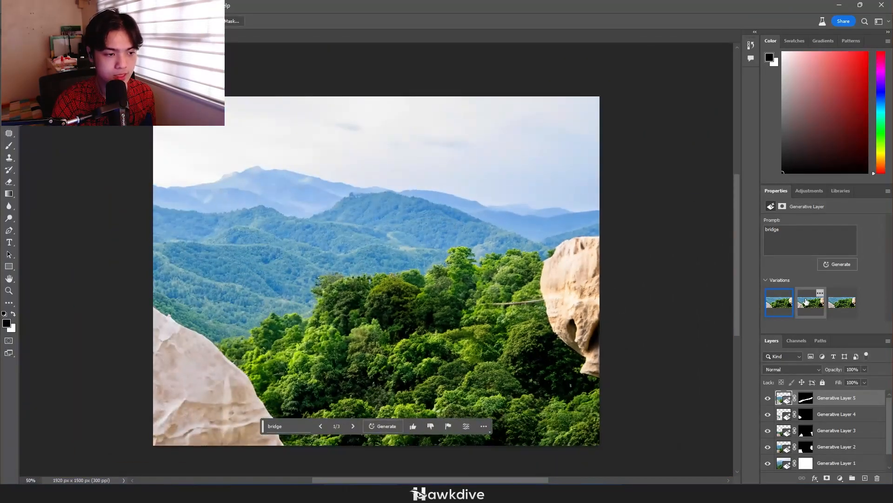
left_click(847, 305)
left_click(810, 304)
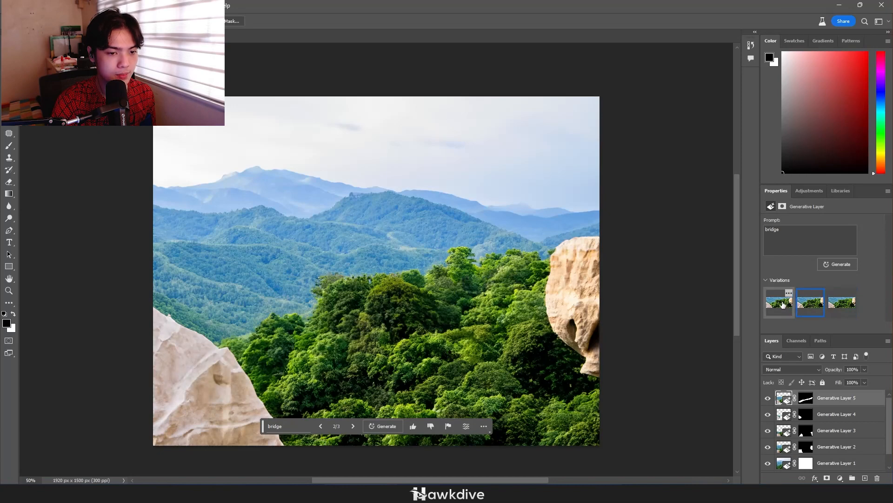
left_click(780, 303)
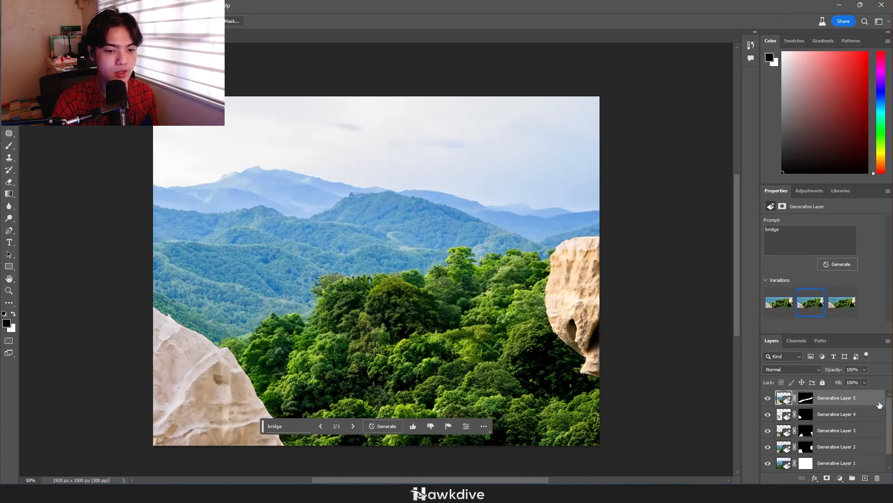
left_click_drag(879, 405, 877, 478)
Lasso a wider band across the trees that overlaps both the left and the right rock
left_click_drag(571, 241, 571, 240)
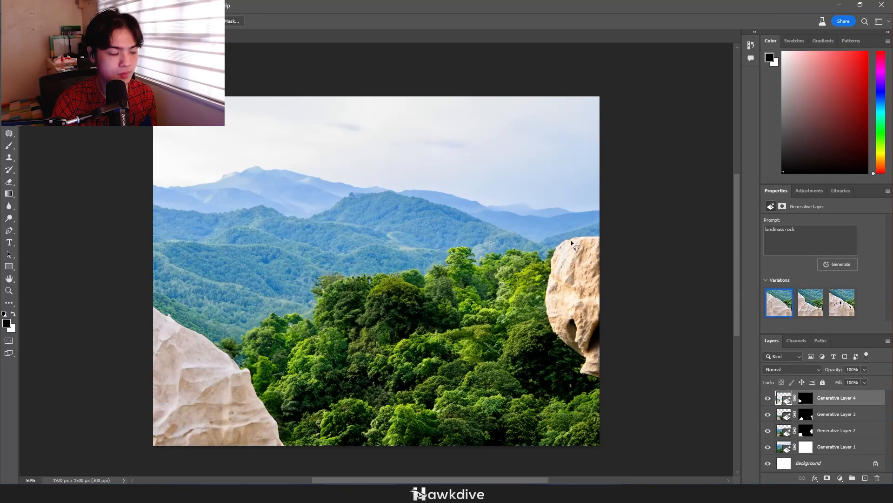
left_click_drag(408, 310, 222, 330)
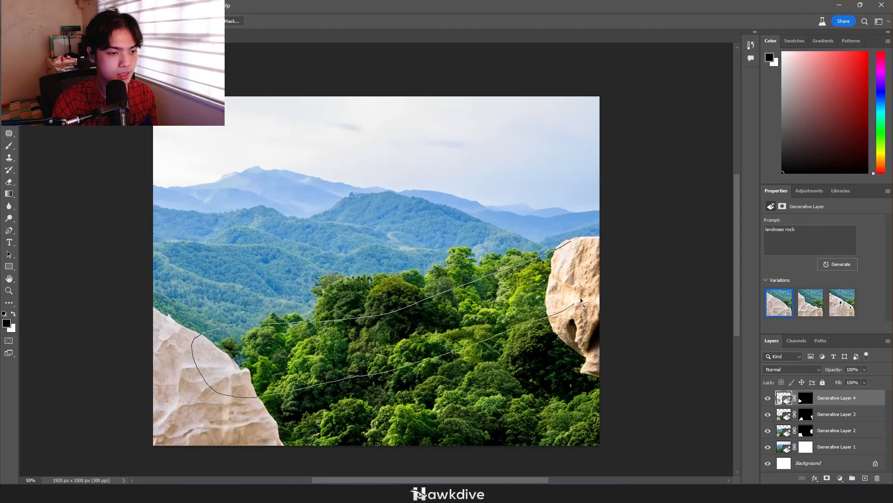
left_click_drag(581, 298, 604, 265)
Fill the selected band generatively with the prompt "bridge, wooden" and choose the third variation
left_click(810, 239)
type("br")
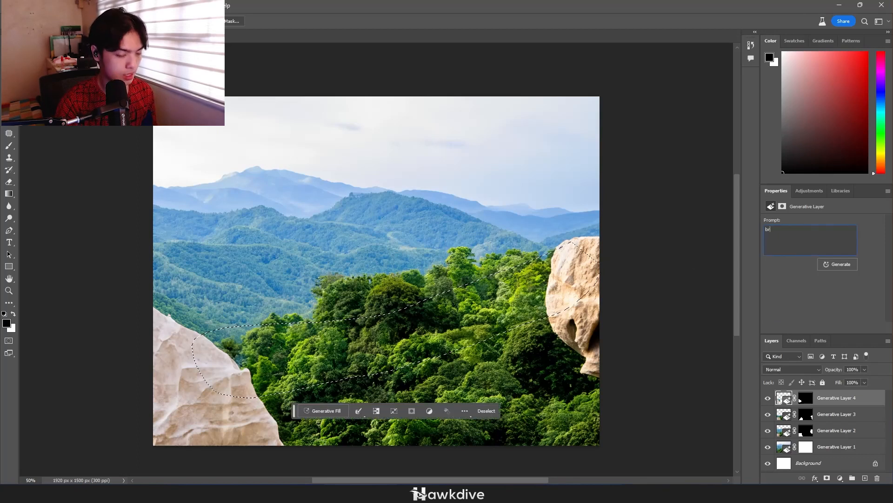
type("idge,")
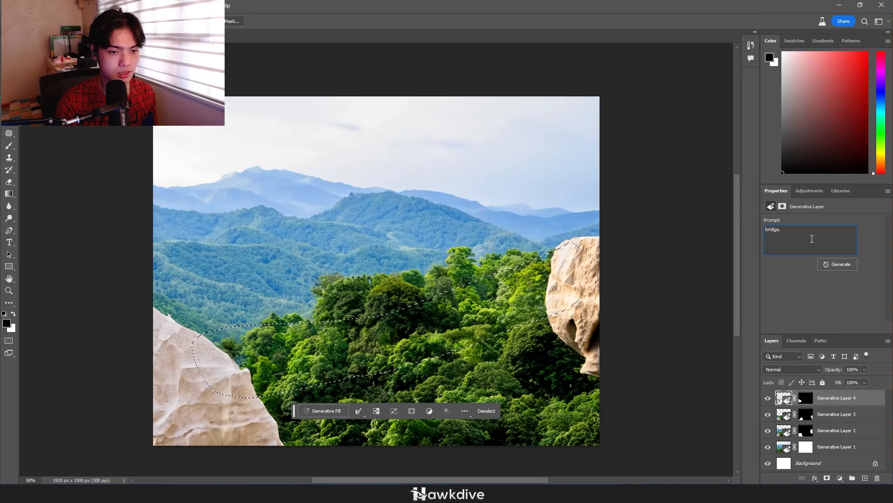
type(" wooden")
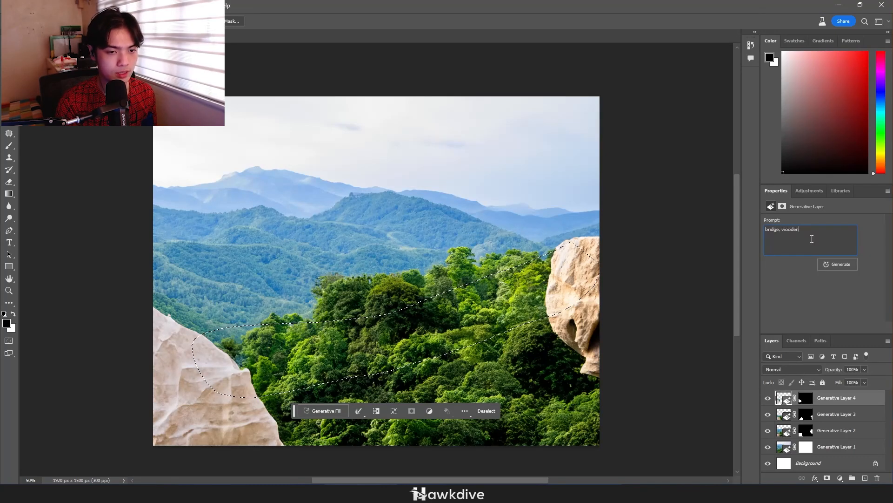
left_click(832, 263)
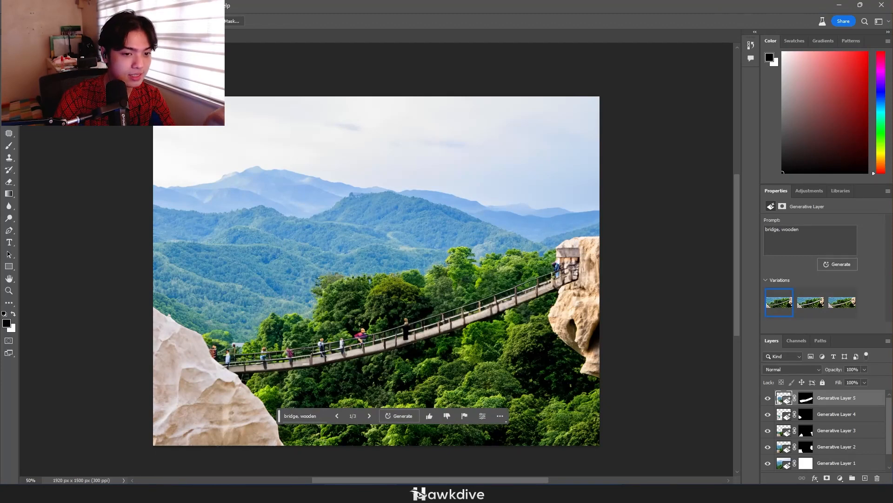
left_click(817, 309)
left_click(837, 305)
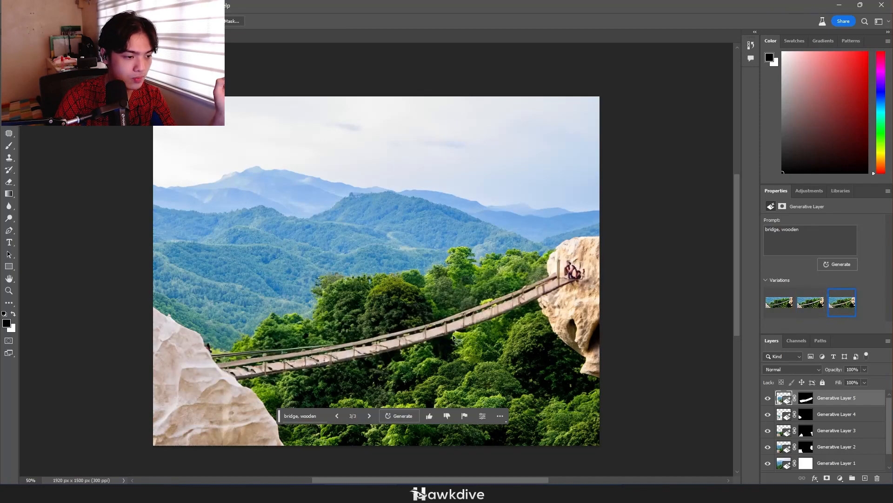
Paint black on the bridge layer's mask to hide the figures at the bridge's end on the right rock
scroll(379, 345, "up", 12)
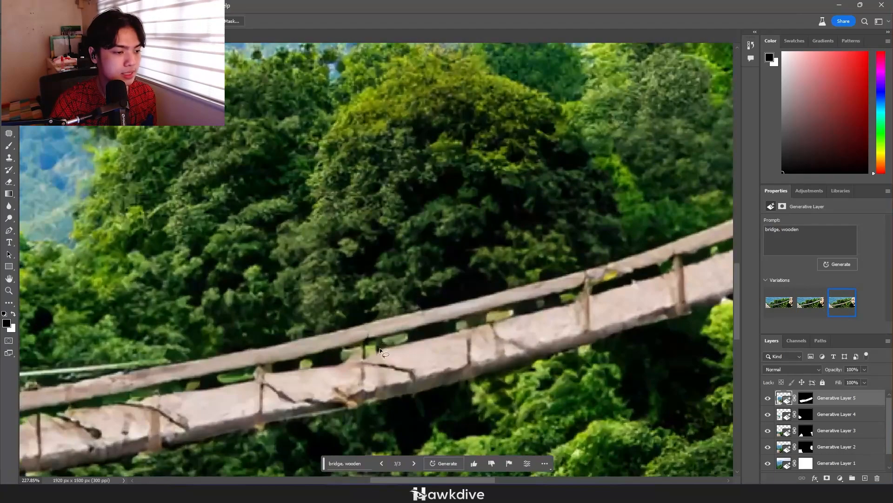
scroll(380, 348, "down", 10)
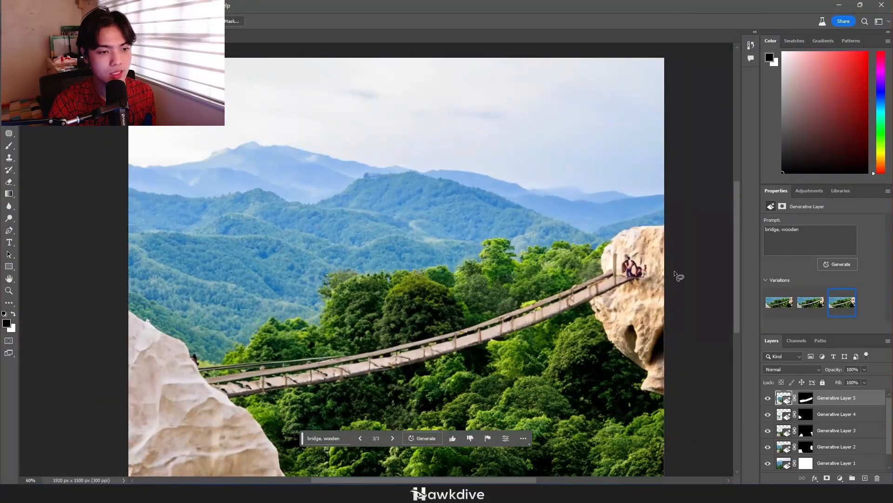
scroll(616, 279, "up", 6)
key("e")
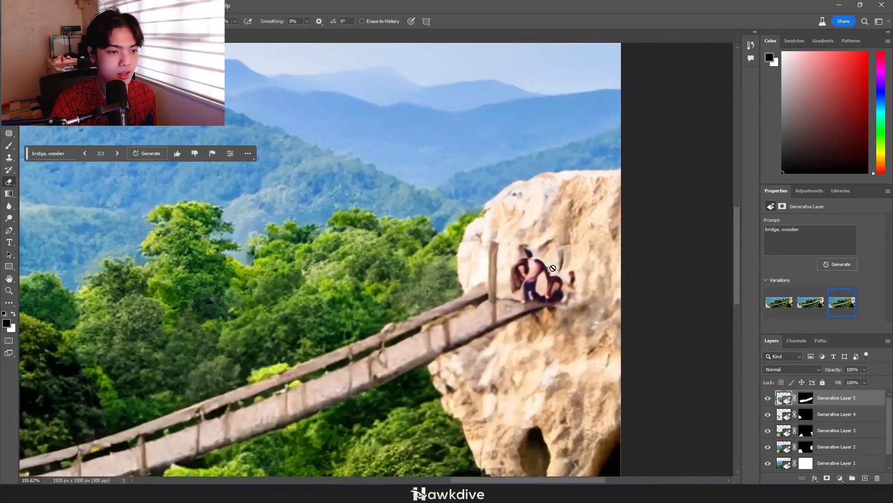
key("b")
left_click(806, 397)
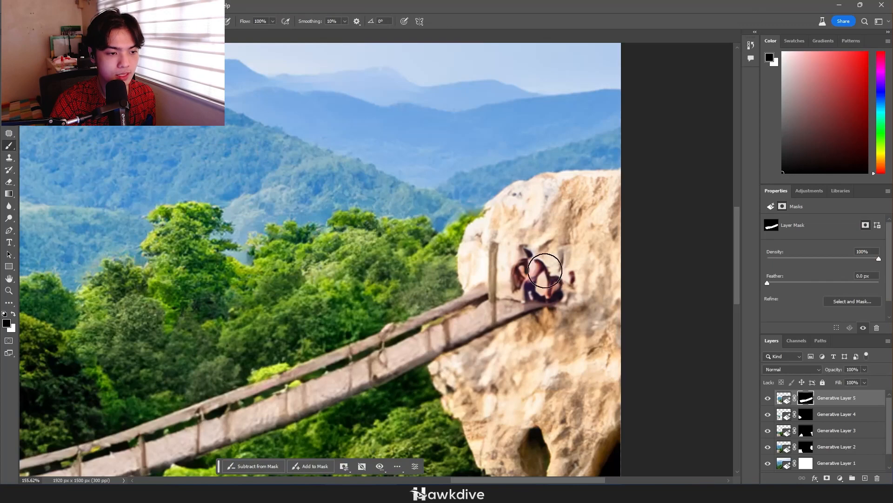
left_click_drag(536, 274, 573, 291)
key("ctrl+z")
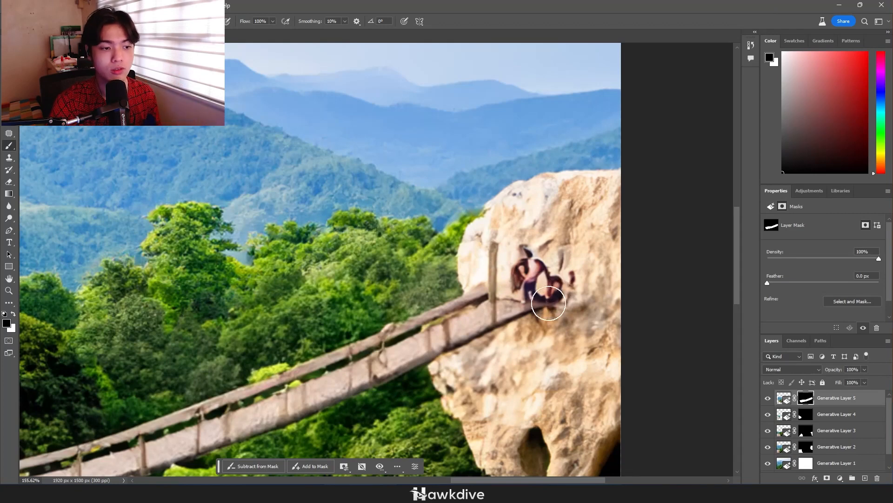
mouse_move(527, 261)
left_mouse_down()
mouse_move(547, 282)
mouse_move(585, 279)
mouse_move(534, 259)
mouse_move(579, 270)
mouse_move(543, 258)
mouse_move(531, 278)
mouse_move(597, 294)
mouse_move(573, 316)
mouse_move(562, 257)
mouse_move(586, 344)
left_mouse_up()
Paint black on the bridge layer's mask to hide the small dark figure at the left rock's edge
scroll(586, 343, "down", 5)
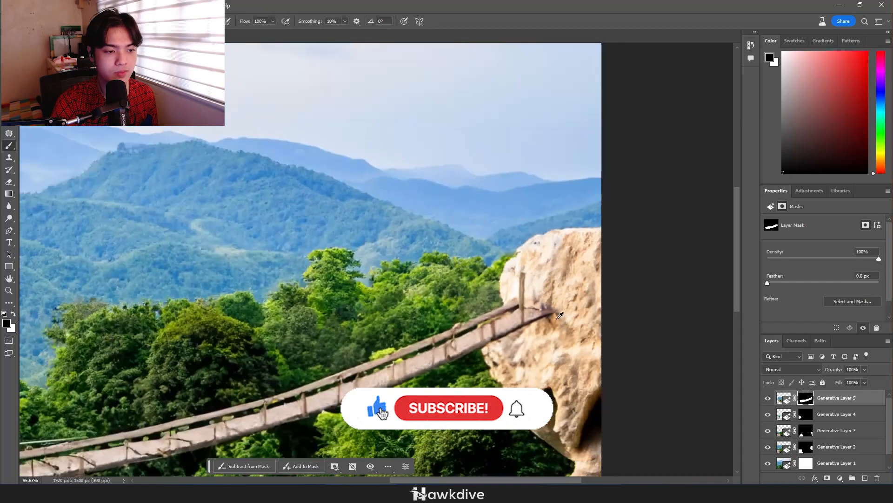
scroll(316, 302, "up", 3)
scroll(316, 302, "up", 3)
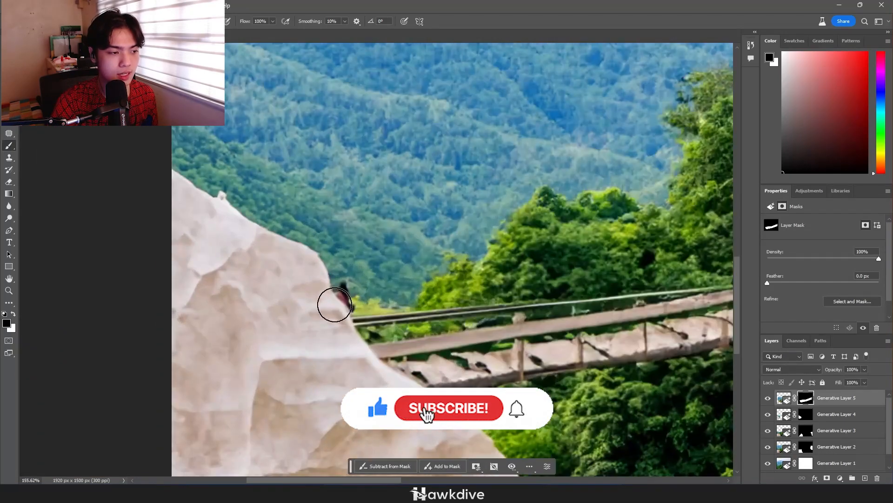
mouse_move(333, 303)
left_mouse_down()
mouse_move(344, 240)
mouse_move(334, 313)
mouse_move(345, 297)
left_mouse_up()
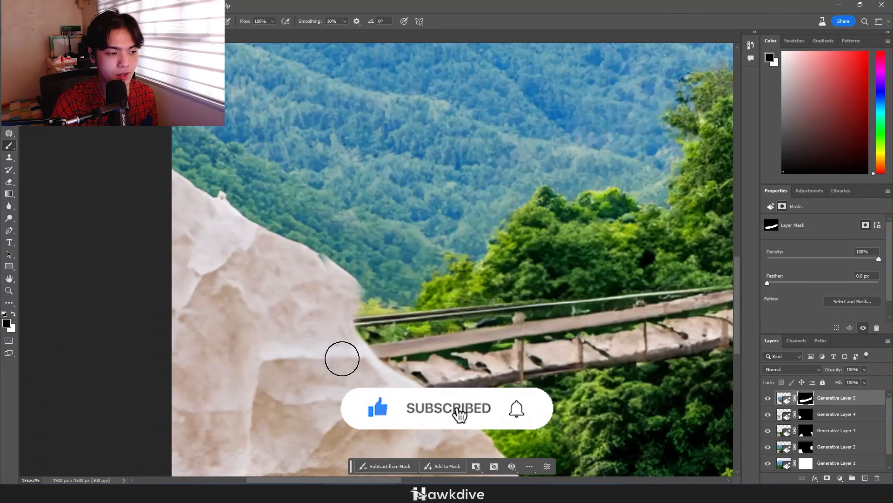
scroll(331, 265, "down", 4)
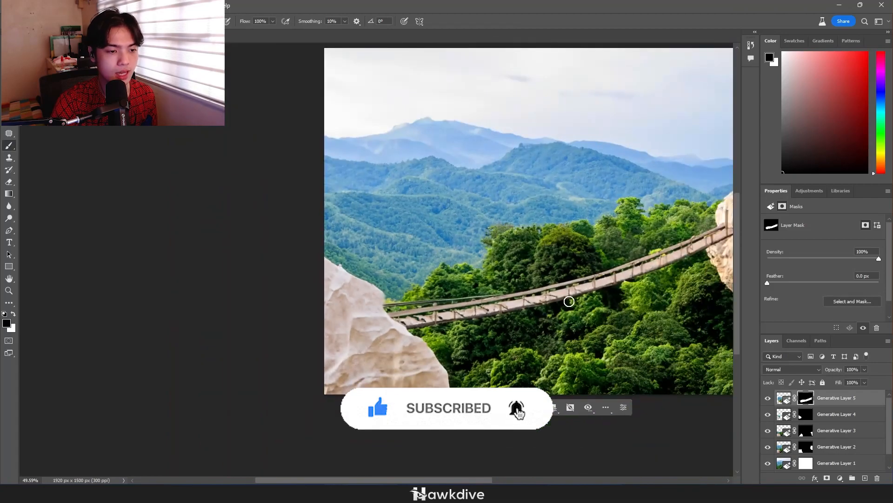
scroll(568, 302, "down", 1)
left_click_drag(631, 301, 575, 313)
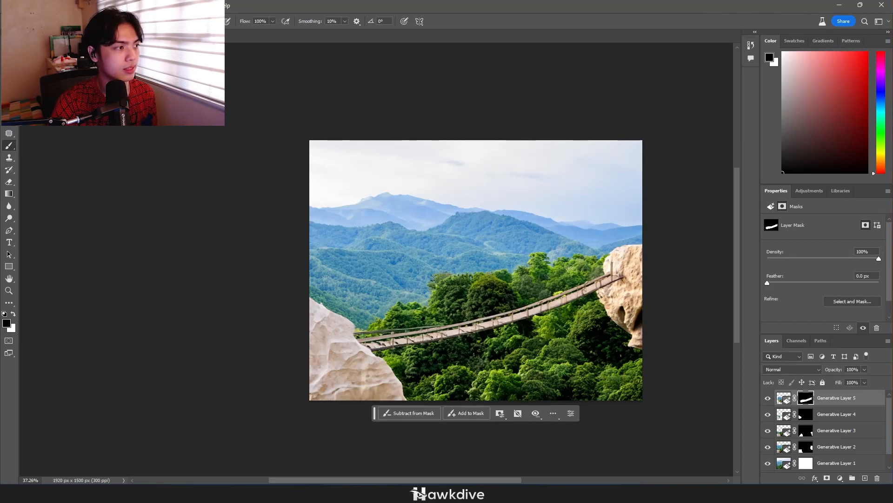
key("l")
mouse_move(402, 180)
left_mouse_down()
mouse_move(65, 244)
mouse_move(121, 260)
left_mouse_up()
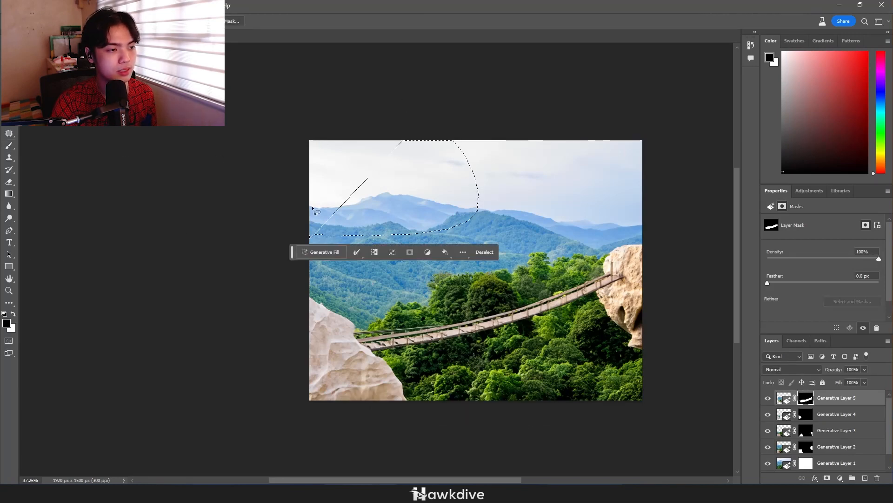
key("ctrl+d")
mouse_move(397, 125)
left_mouse_down()
mouse_move(421, 165)
mouse_move(352, 209)
left_mouse_up()
left_click_drag(248, 219, 249, 215)
key("ctrl+d")
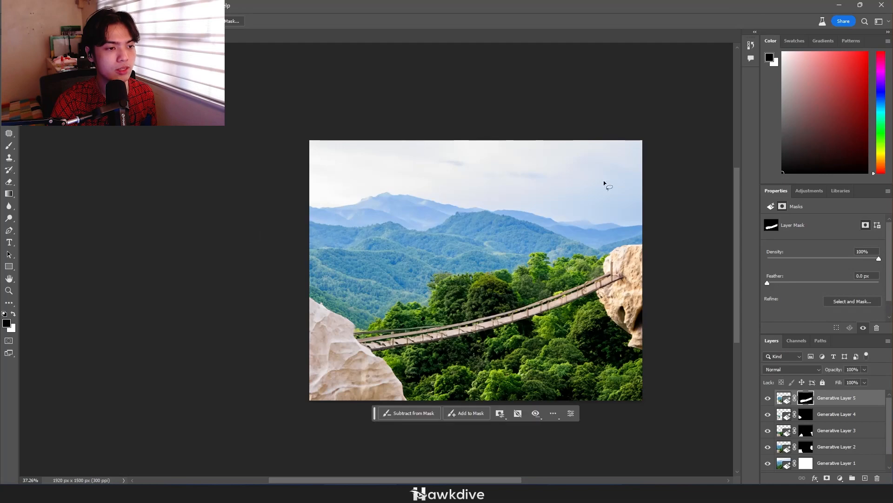
Lasso a small patch of sky above the right rock and fill it generatively with "flock of birds", keeping the first variation
mouse_move(600, 187)
left_mouse_down()
mouse_move(617, 194)
mouse_move(582, 189)
mouse_move(583, 204)
mouse_move(620, 189)
left_mouse_up()
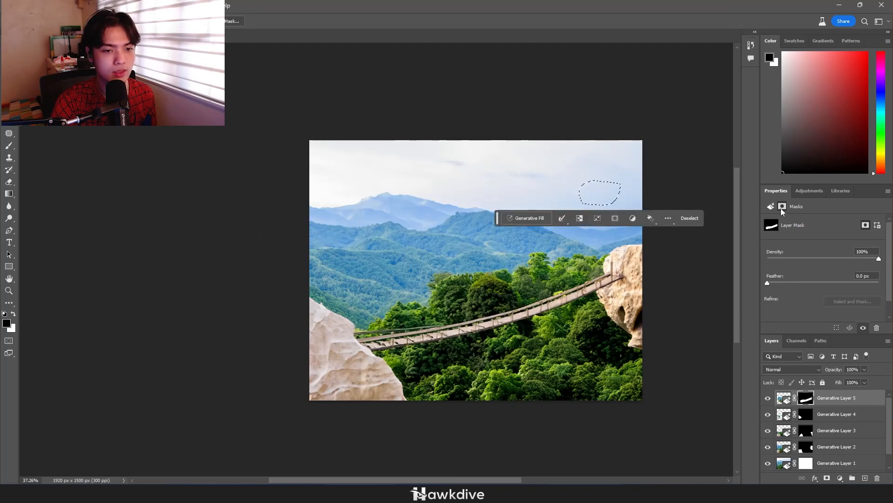
left_click(537, 218)
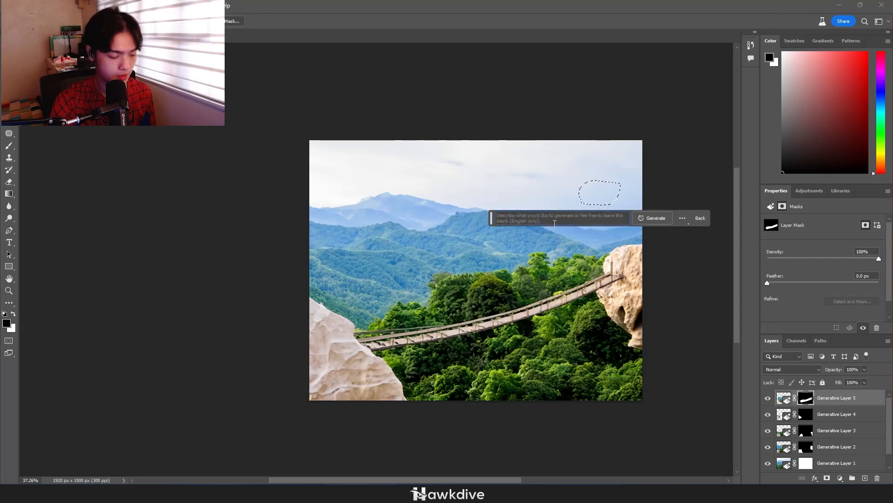
type("flock of birds")
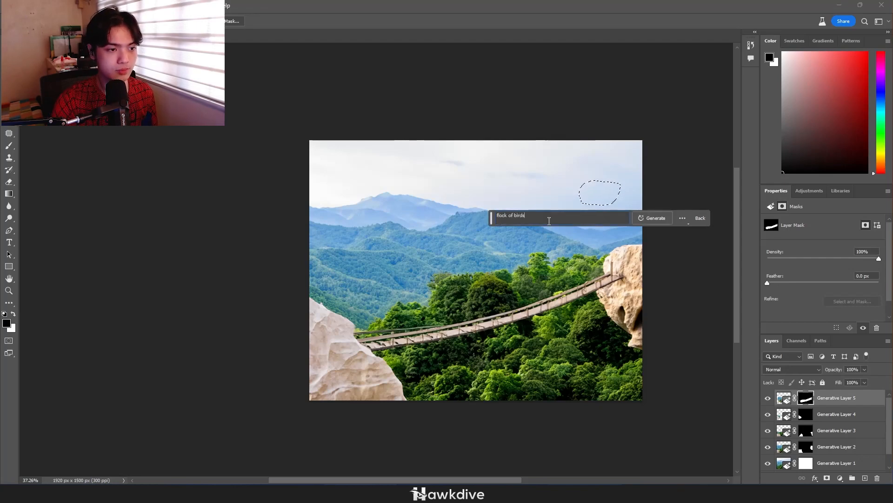
left_click(667, 219)
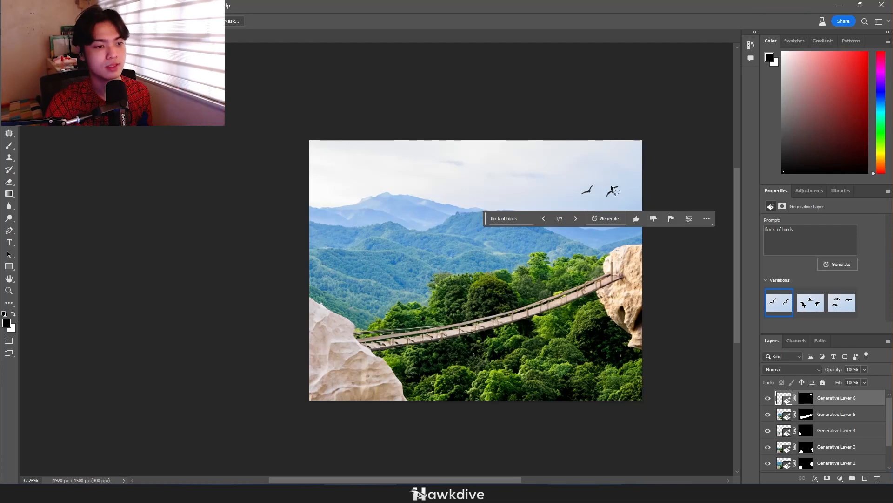
left_click(810, 302)
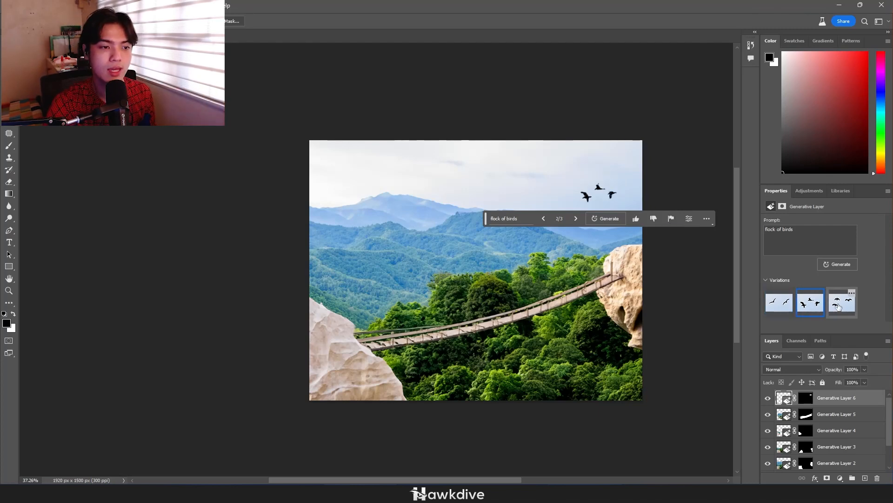
left_click(779, 302)
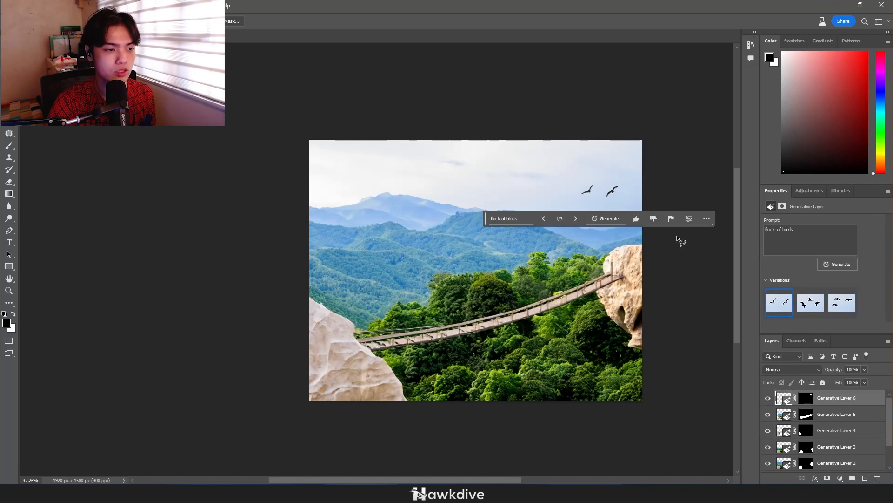
Lasso a small patch on the distant forested hillside below the central peak and fill it generatively with the prompt "house"
scroll(387, 196, "up", 5)
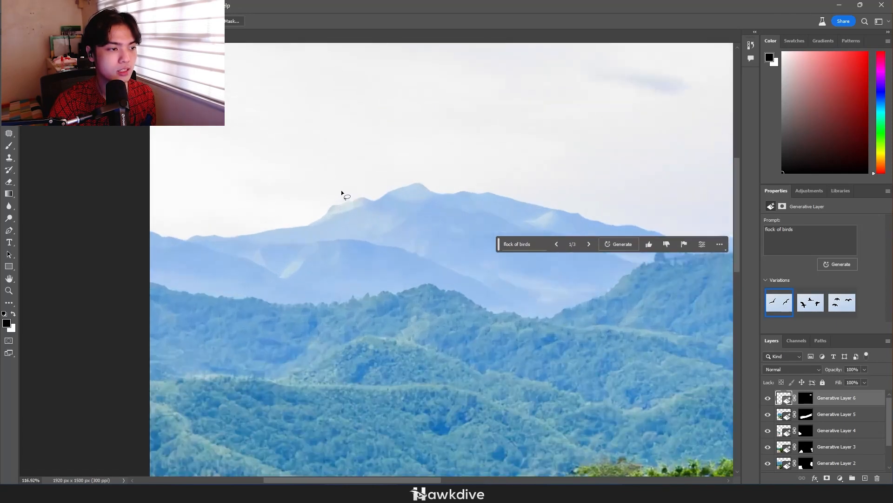
scroll(421, 176, "down", 2)
left_click_drag(500, 328, 365, 262)
left_click_drag(501, 256, 529, 271)
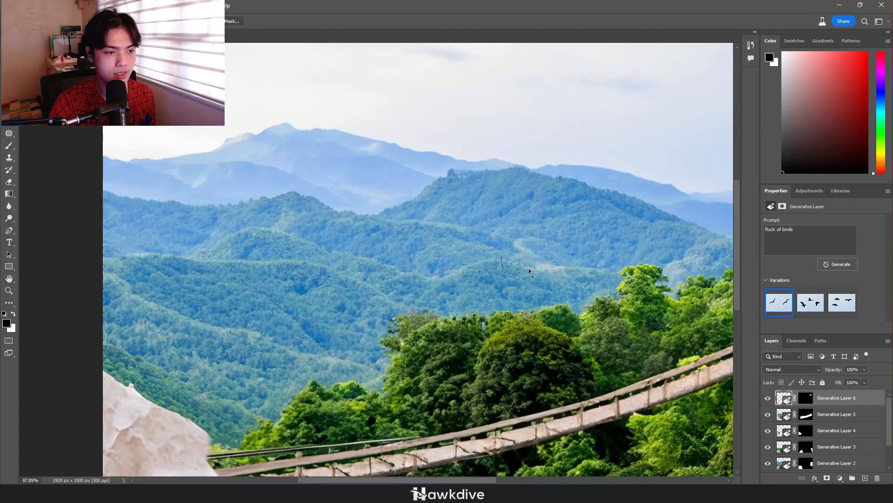
left_click_drag(493, 247, 494, 246)
left_click(780, 228)
type("house")
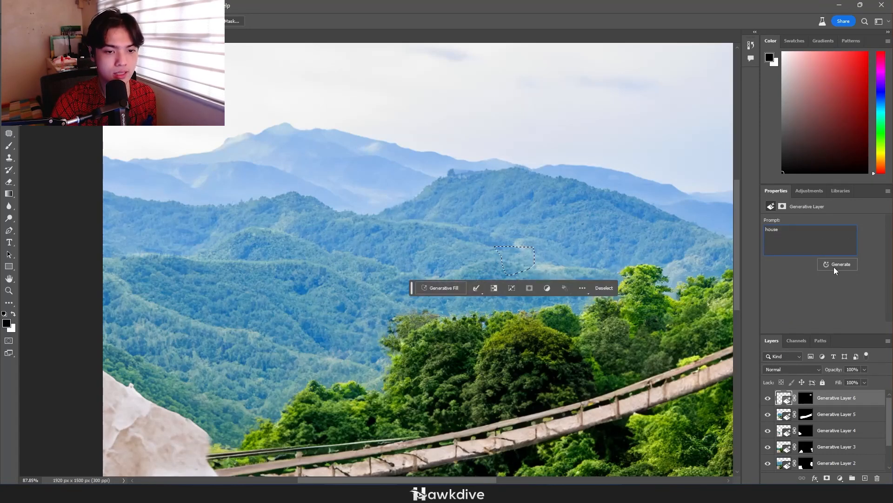
left_click(834, 266)
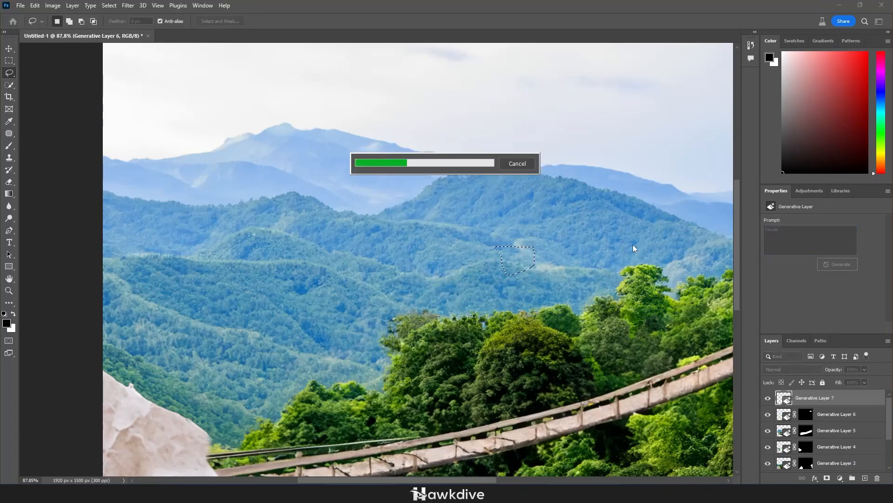
Compare the variations of the house fill and choose the second one
left_click(808, 304)
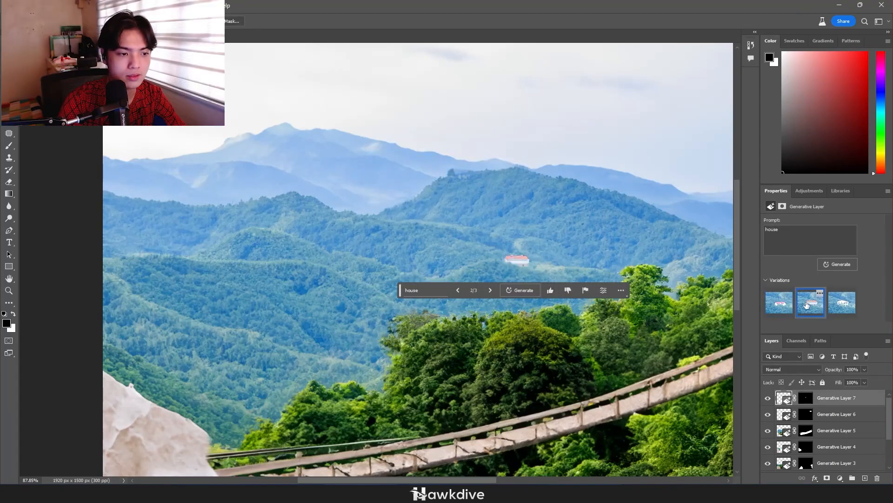
left_click(843, 307)
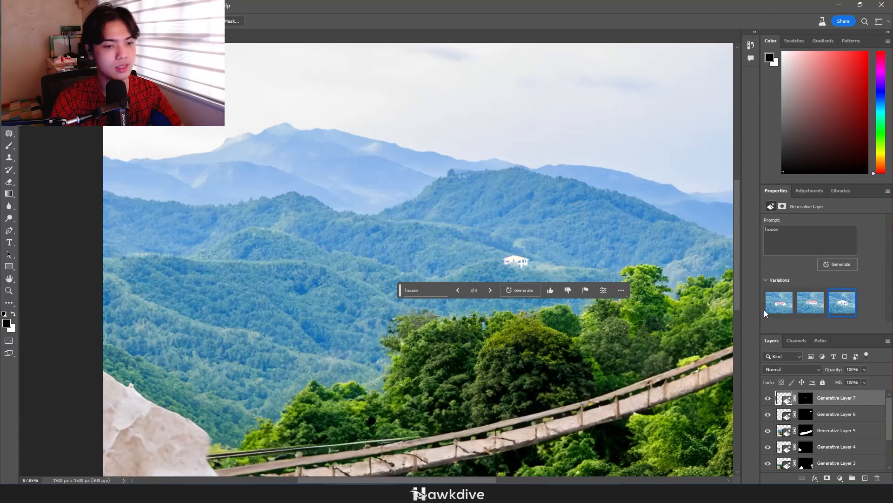
left_click(812, 305)
scroll(533, 276, "down", 9)
scroll(539, 273, "up", 9)
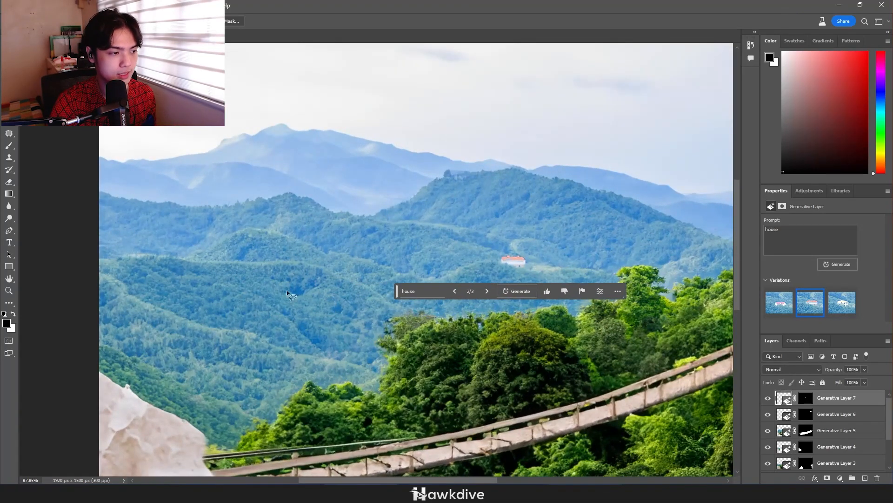
Lasso a narrow winding strip down the forested hills above the left rock and fill it generatively with the prompt "water"
mouse_move(215, 354)
left_mouse_down()
mouse_move(252, 332)
mouse_move(284, 288)
left_mouse_up()
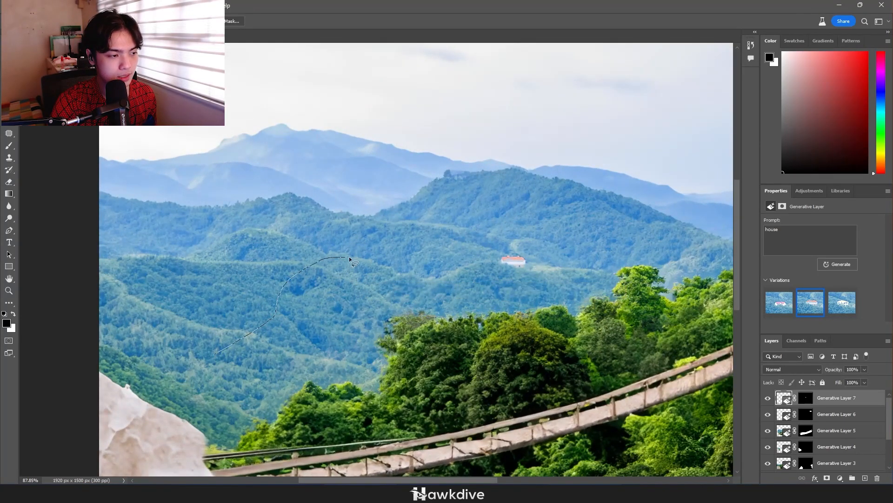
left_click_drag(278, 336, 234, 369)
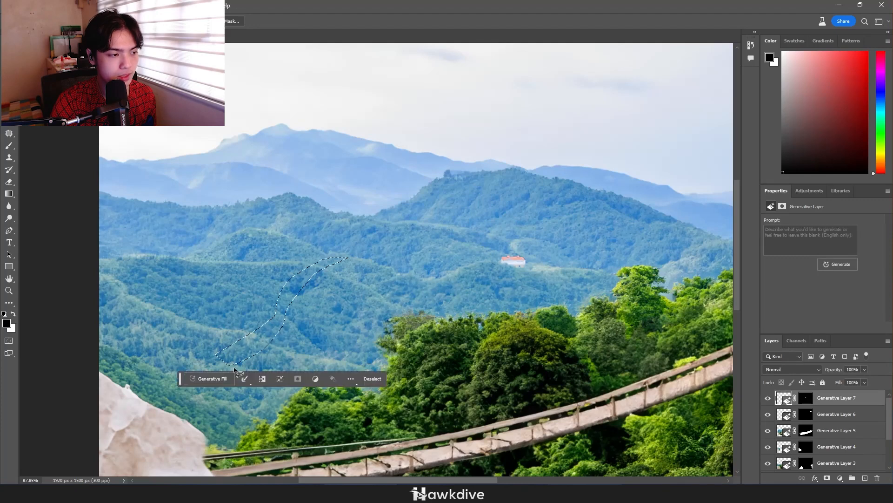
left_click(809, 242)
type("bridge")
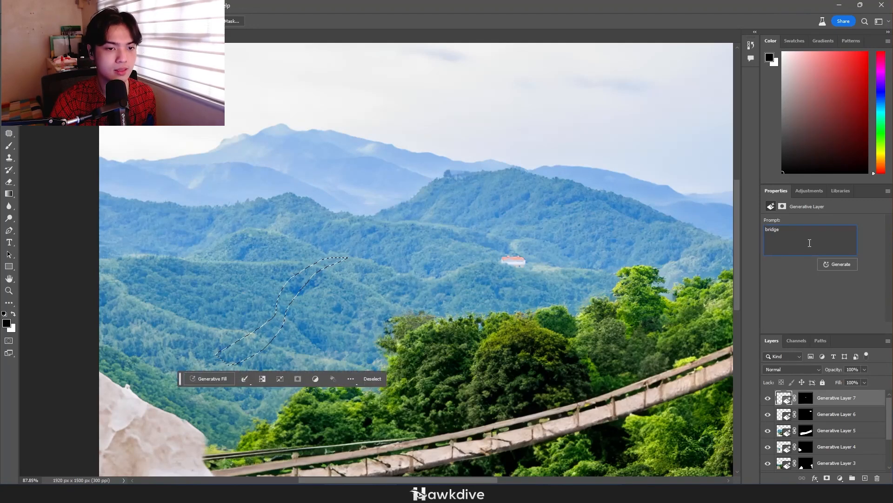
key("ctrl+a")
type("wa")
left_click(829, 264)
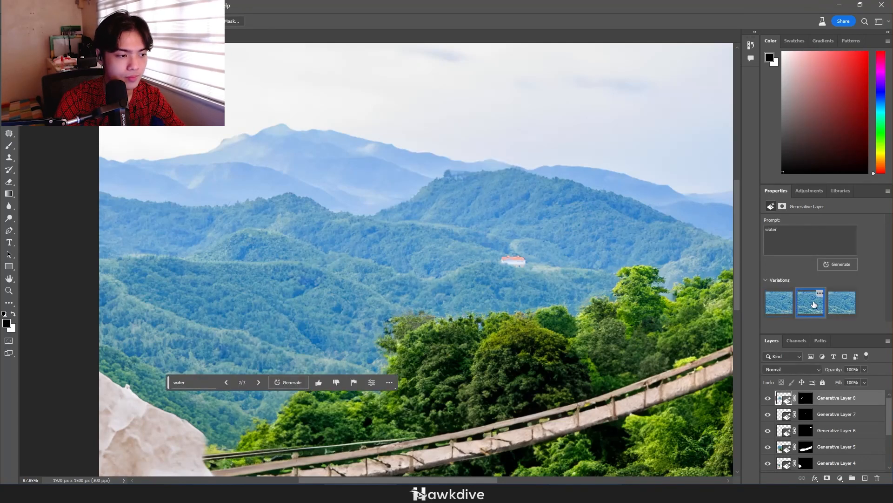
Regenerate the winding strip with the prompt "waterfall", compare its variations, and delete its generative layer
left_click(842, 302)
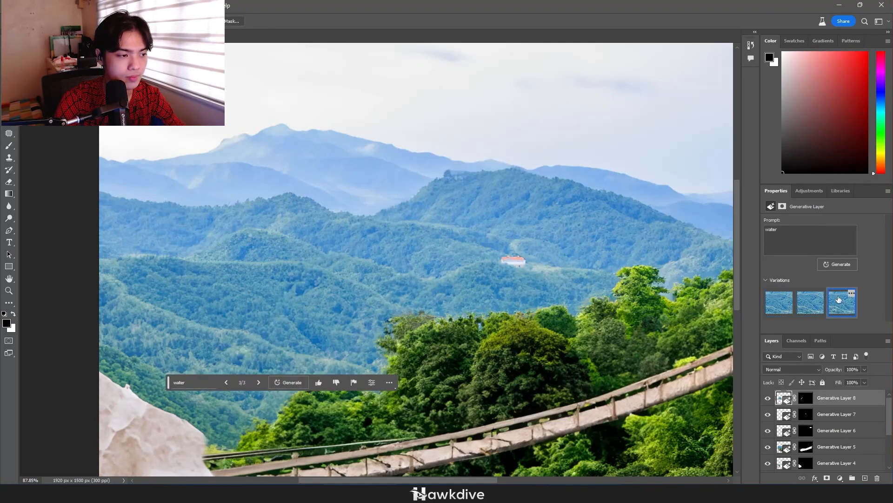
left_click(192, 381)
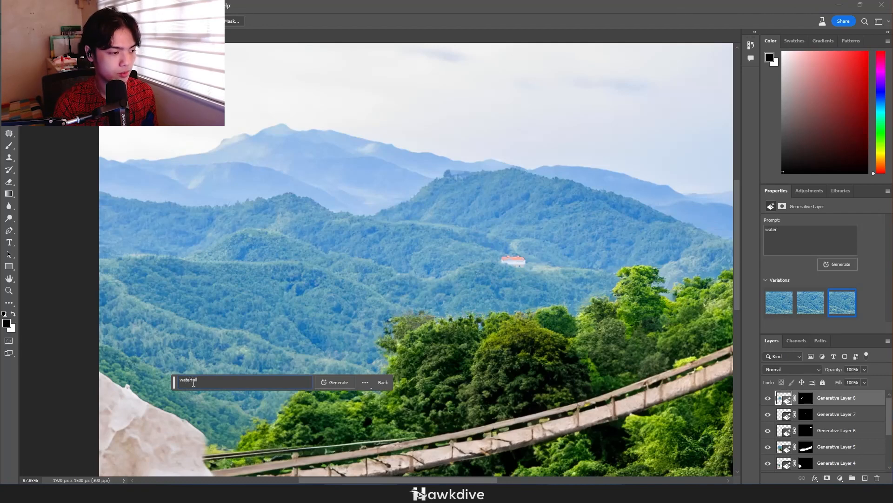
key("Return")
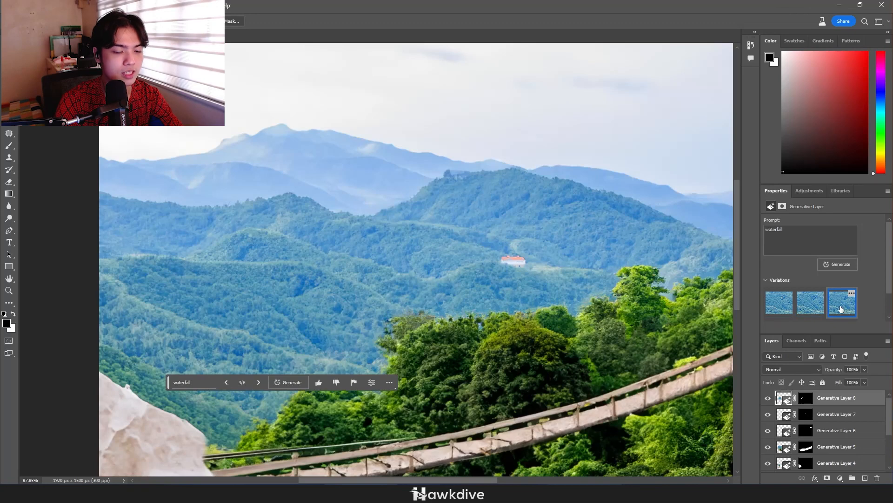
left_click(779, 302)
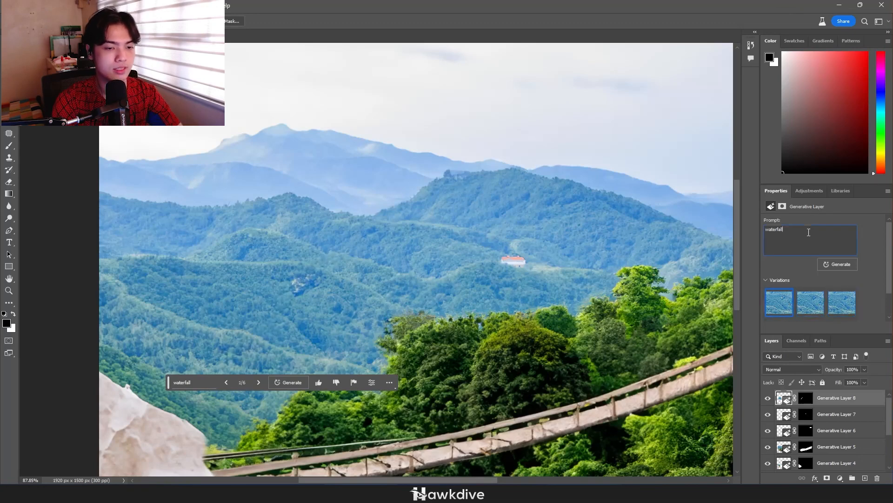
key("Delete")
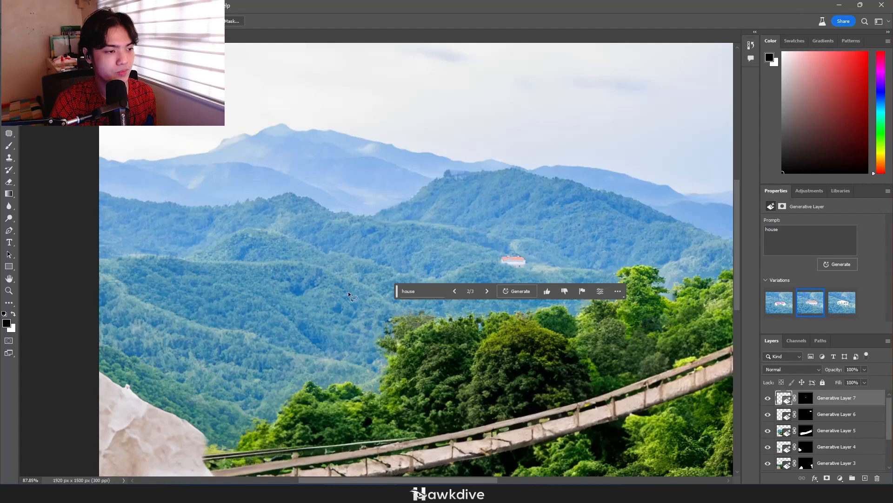
scroll(339, 320, "up", 4)
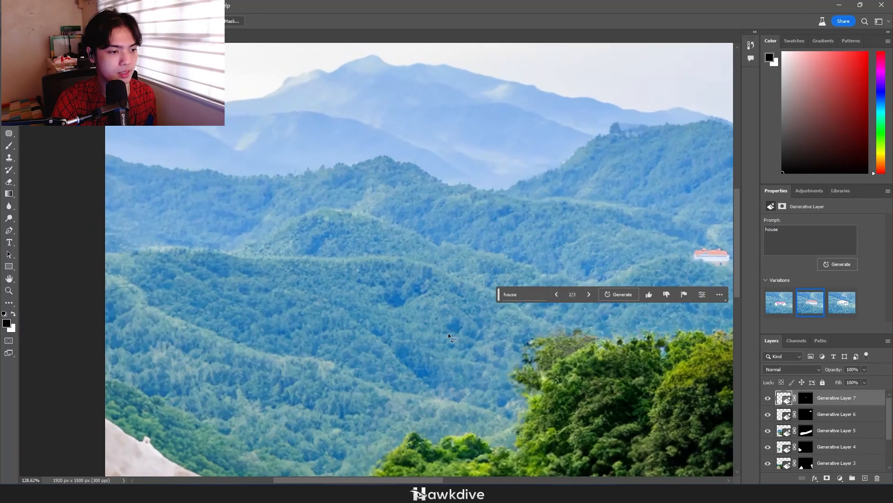
Lasso a tall area across the forested hills below the central peak and fill it generatively with the prompt "skyscraper"
left_click_drag(448, 333, 437, 286)
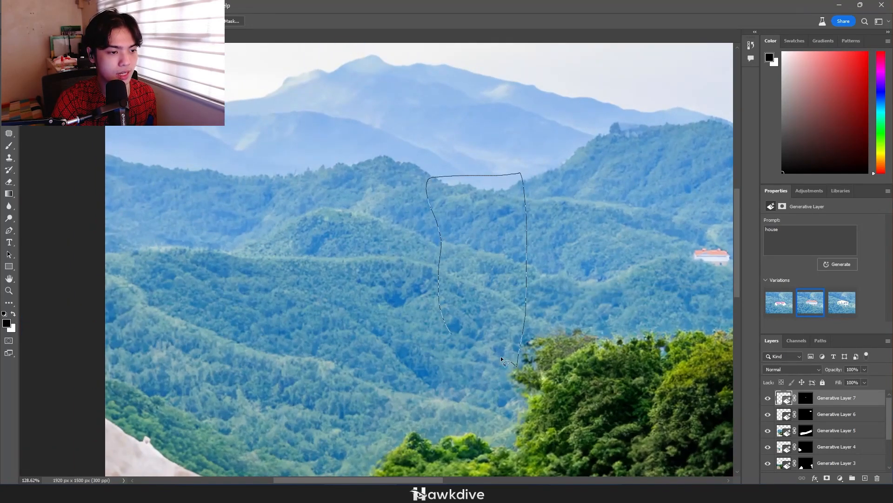
left_click_drag(501, 356, 456, 351)
left_click(832, 263)
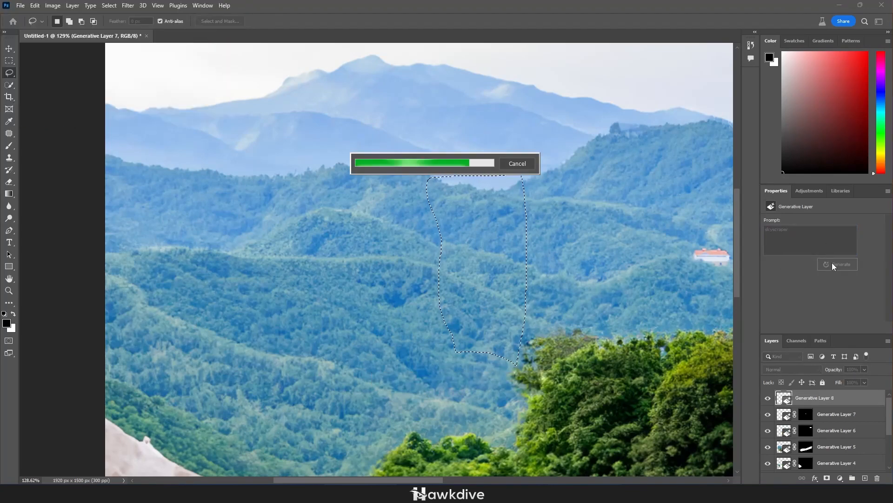
Choose the second variation of the skyscraper fill and check it against the whole landscape
scroll(556, 286, "down", 10)
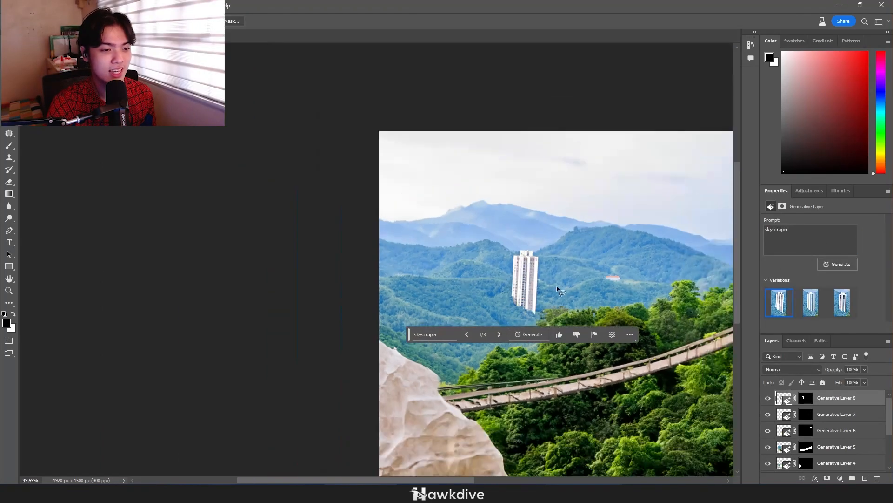
left_click(810, 303)
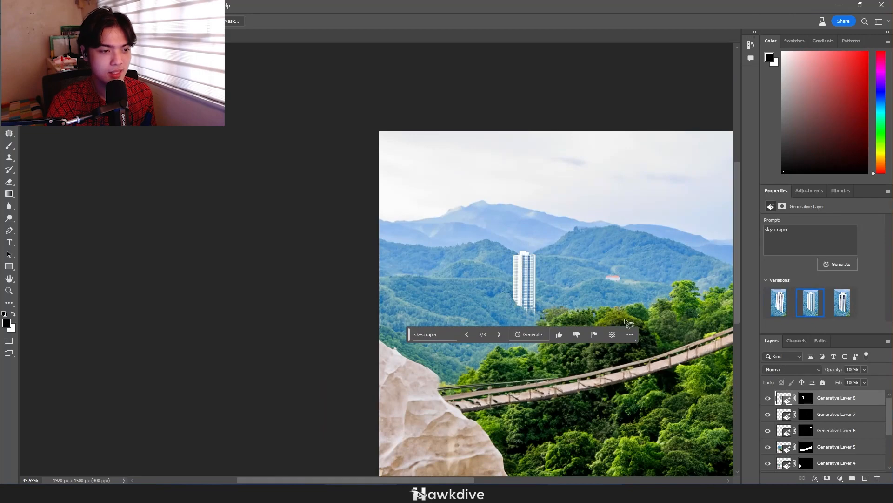
scroll(607, 311, "down", 6)
left_click_drag(607, 279, 516, 260)
scroll(542, 245, "up", 4)
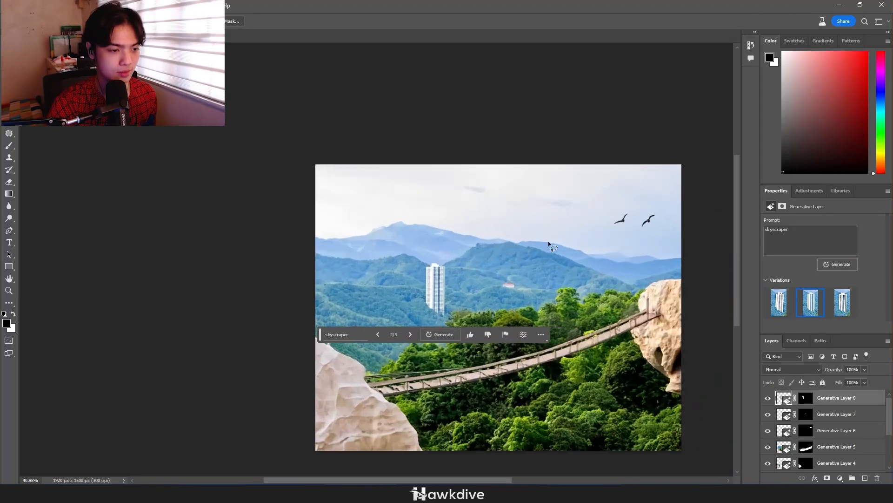
left_click_drag(571, 294, 567, 273)
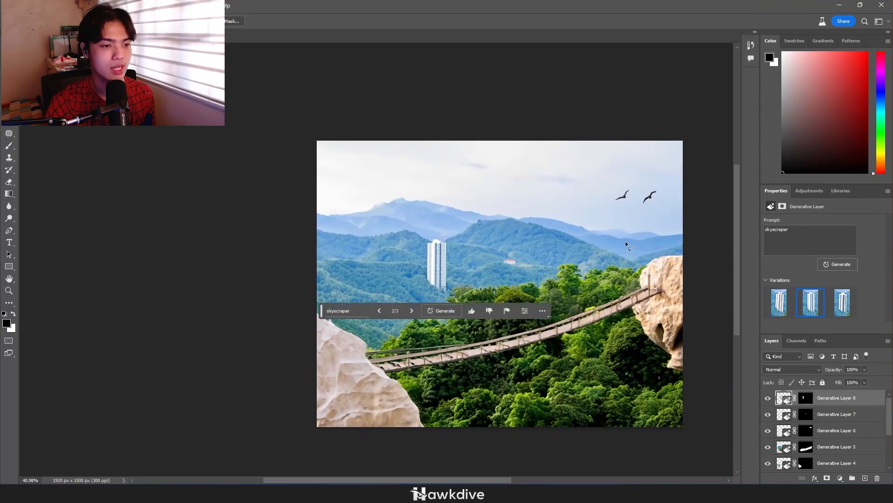
Try to fill a lassoed strip down the green hill behind the house with the prompt "lava flow over on the mountain"
scroll(600, 254, "up", 5)
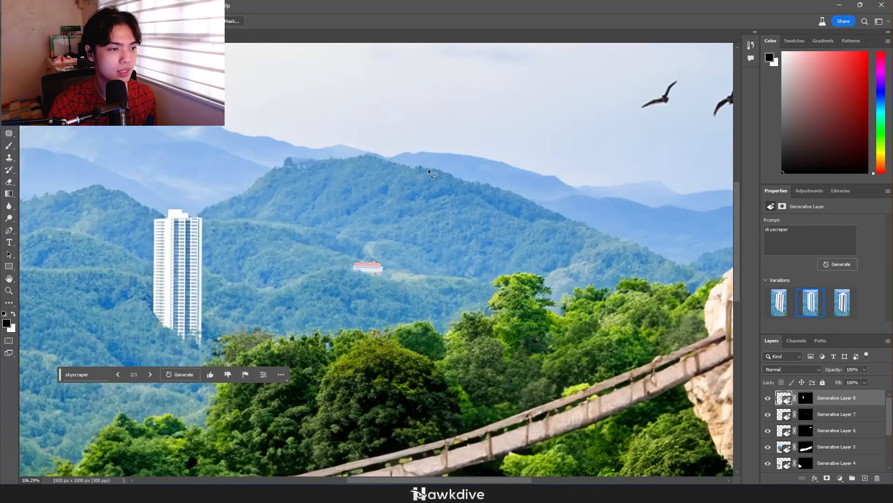
mouse_move(428, 168)
left_mouse_down()
mouse_move(446, 173)
mouse_move(447, 213)
left_mouse_up()
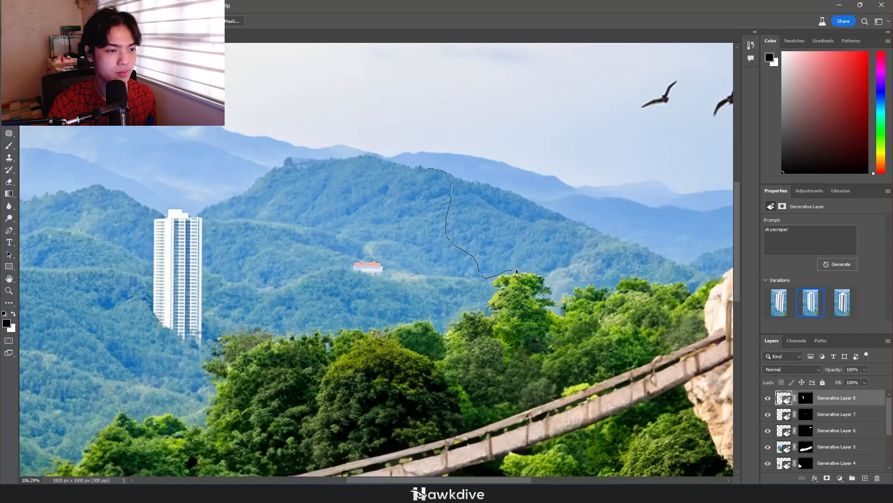
left_click_drag(547, 263, 440, 170)
left_click(787, 240)
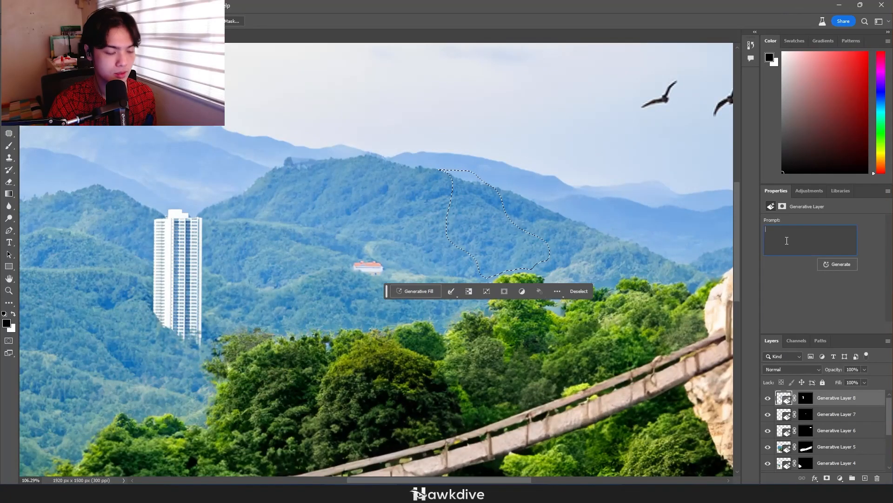
type("lava flow ")
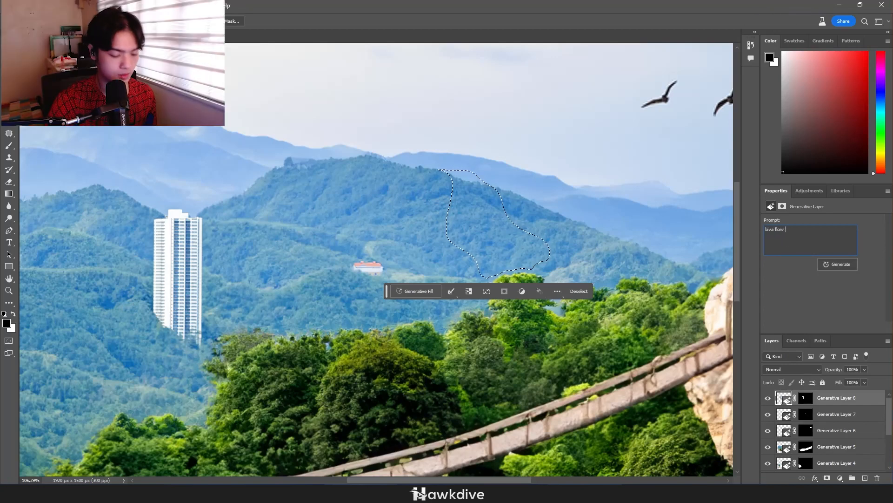
type("over on the mountain")
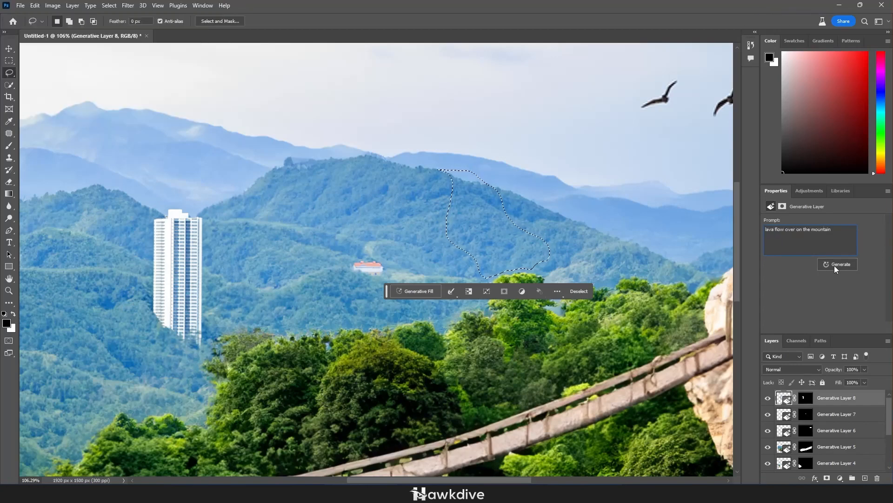
left_click(833, 264)
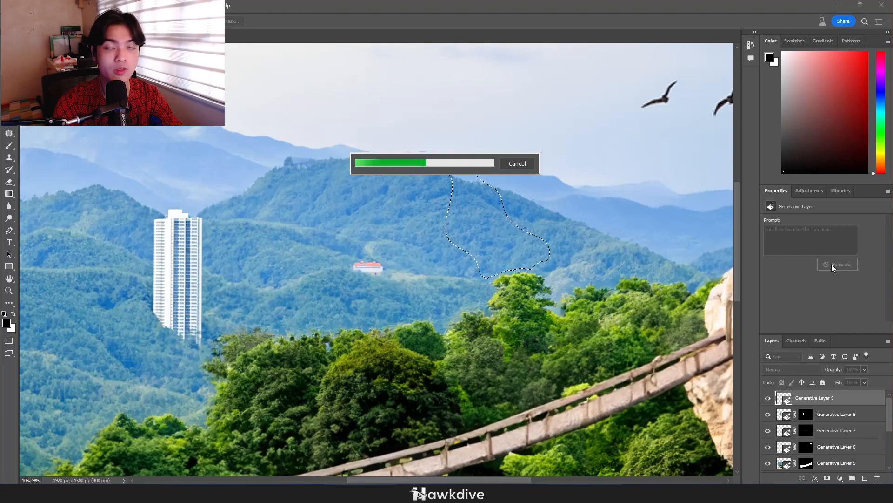
left_click(839, 304)
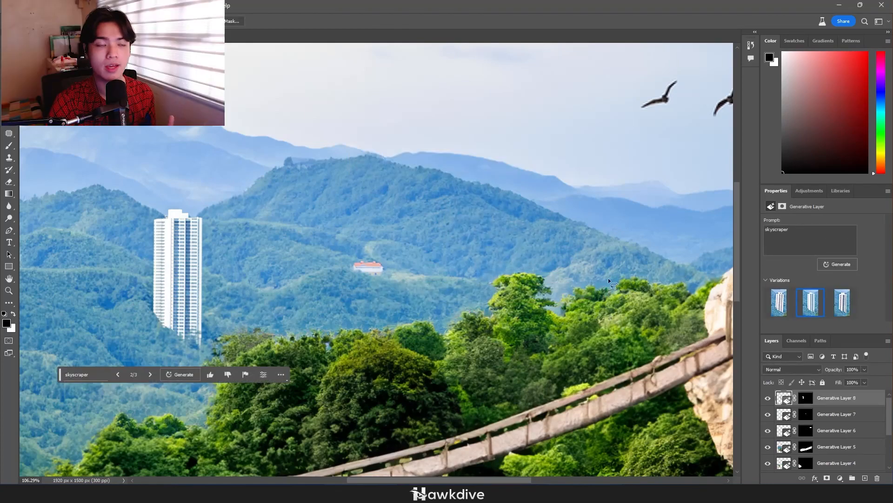
Lasso a long winding strip from the central peak down to the neighbouring green hill and fill it generatively with "lava flow"
scroll(545, 254, "down", 3)
scroll(174, 232, "up", 5)
left_click_drag(158, 223, 459, 253)
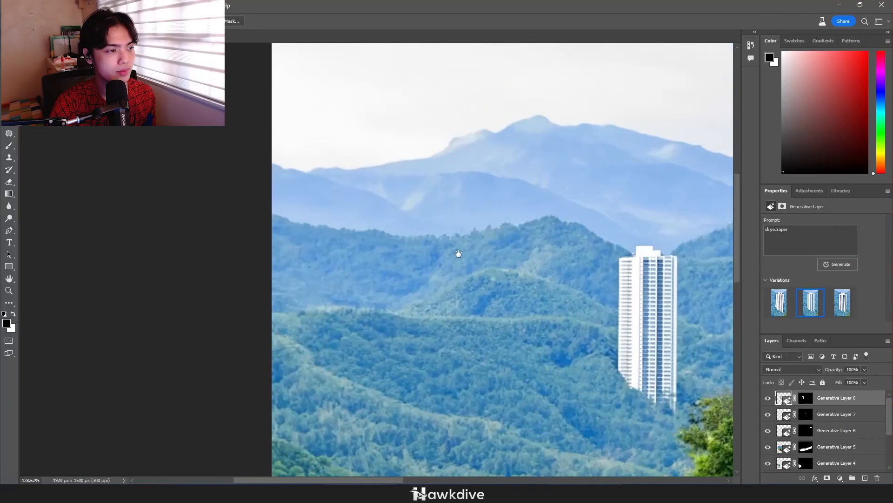
left_click_drag(527, 234, 438, 271)
scroll(580, 232, "up", 3)
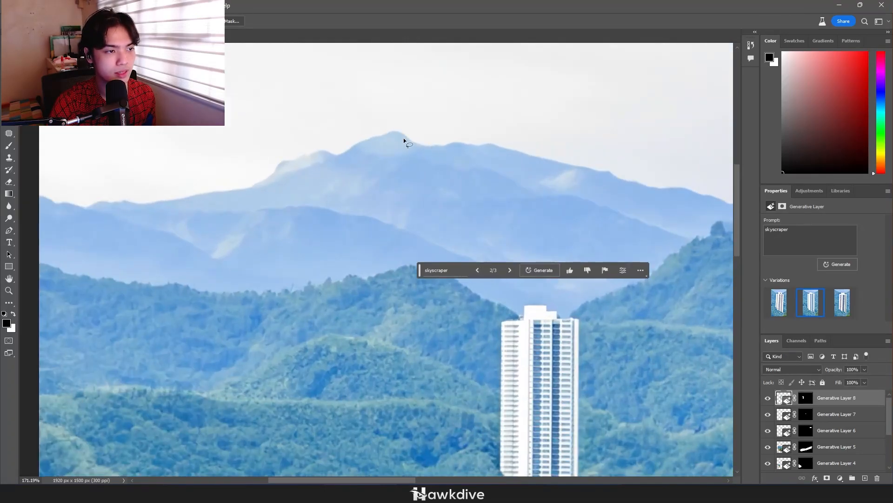
left_click_drag(399, 133, 406, 142)
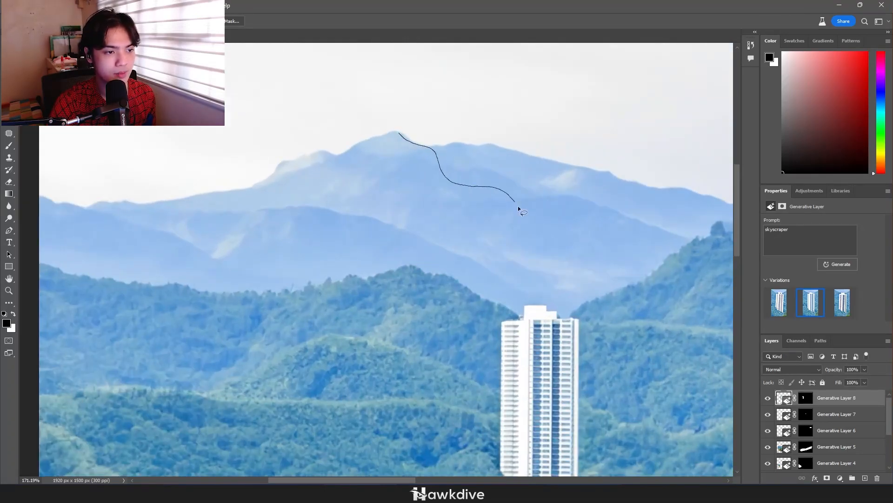
mouse_move(584, 304)
left_mouse_down()
mouse_move(607, 298)
mouse_move(695, 357)
left_mouse_up()
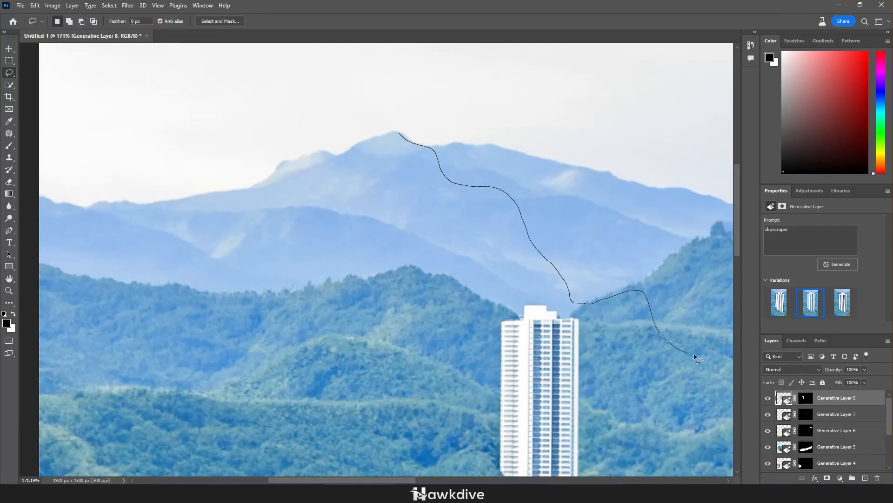
left_click_drag(521, 164, 402, 133)
left_click(831, 237)
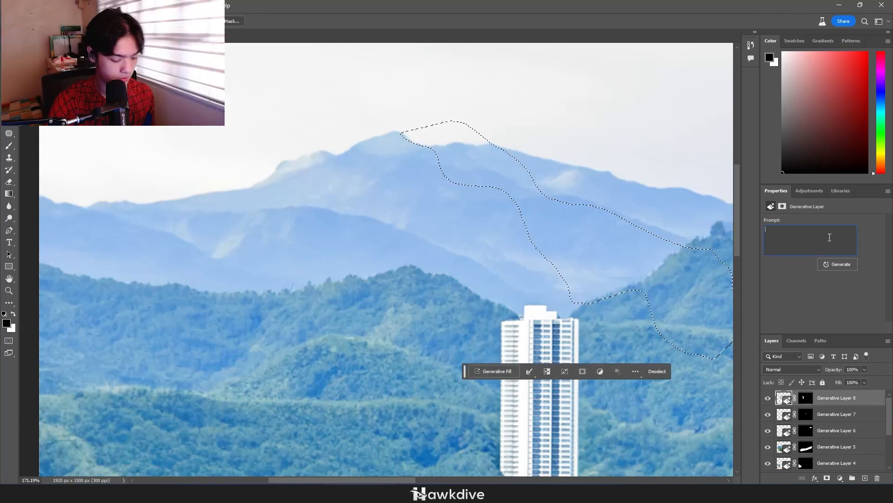
type("lava flow")
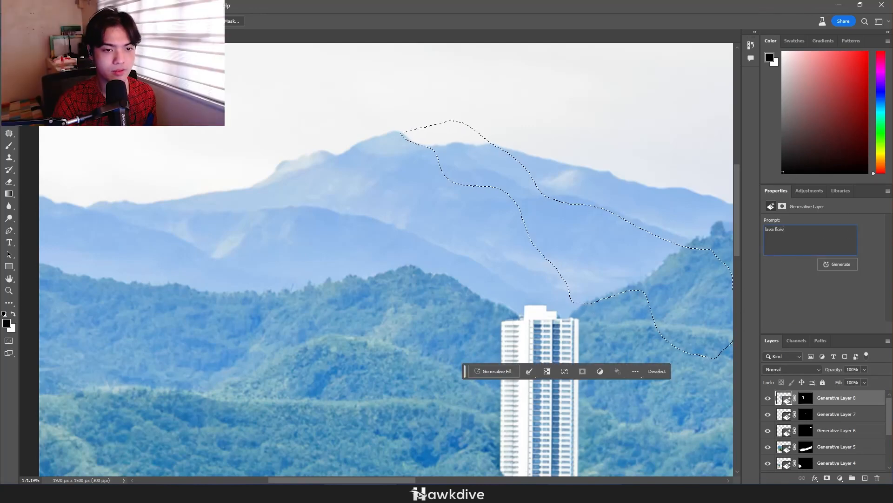
left_click(834, 264)
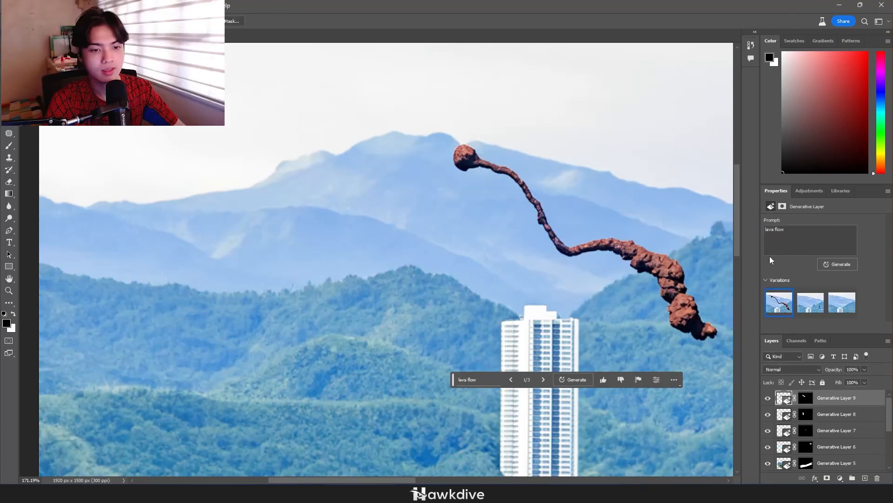
Compare the variations of the lava flow fill and choose the third one
scroll(623, 289, "down", 8)
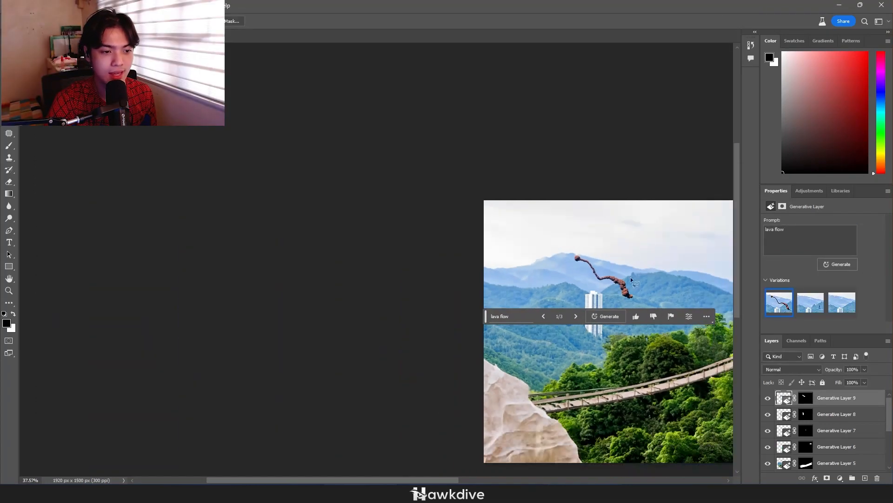
left_click_drag(627, 264, 573, 258)
left_click(809, 302)
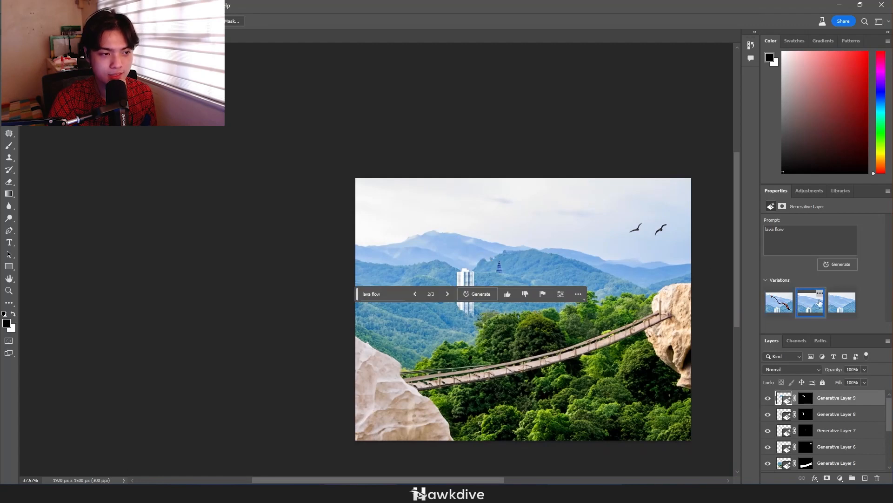
left_click(842, 302)
scroll(437, 261, "up", 6)
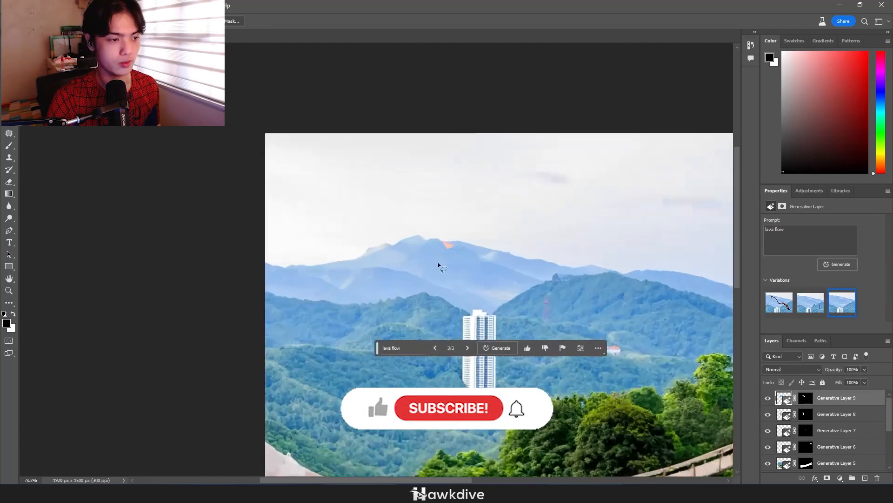
scroll(501, 208, "down", 2)
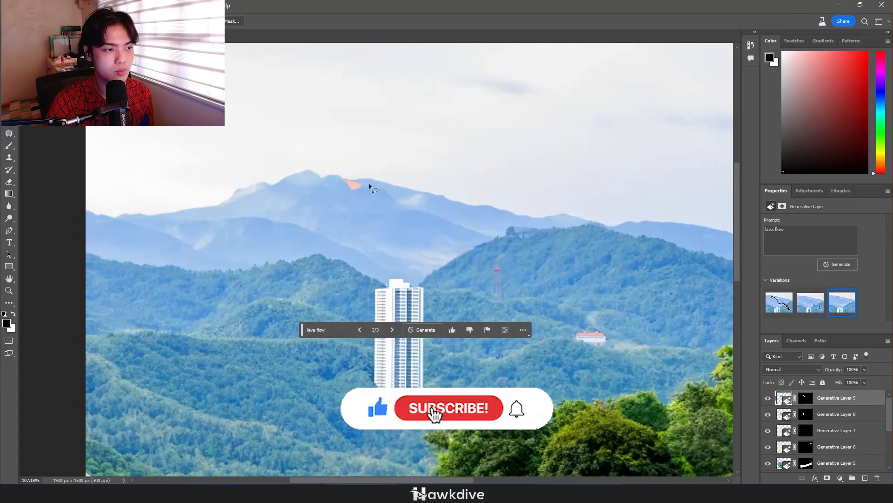
Lasso a winding strip from the orange lava patch down the mountain slope and fill it generatively with "extend the lava"
scroll(370, 183, "down", 1)
scroll(389, 205, "up", 3)
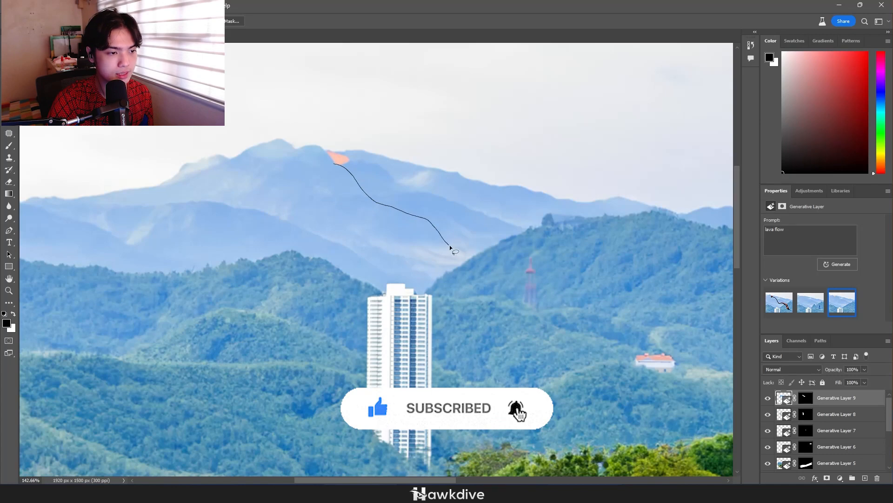
left_click_drag(482, 260, 400, 182)
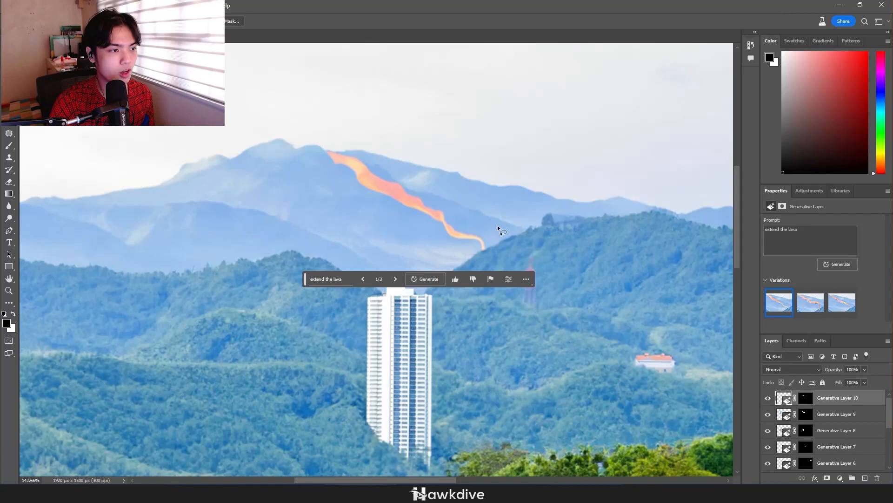
Compare the variations of the extended lava fill and choose the first one
scroll(495, 225, "down", 5)
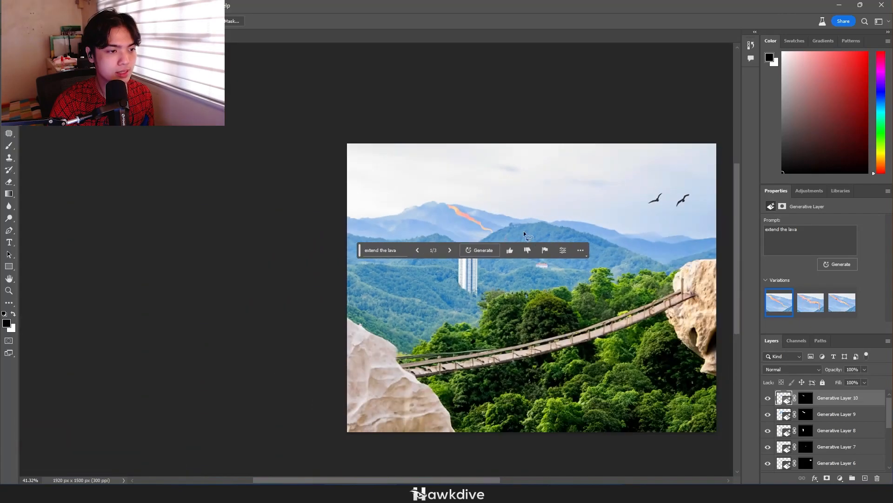
scroll(535, 231, "up", 4)
scroll(535, 230, "down", 1)
left_click(810, 307)
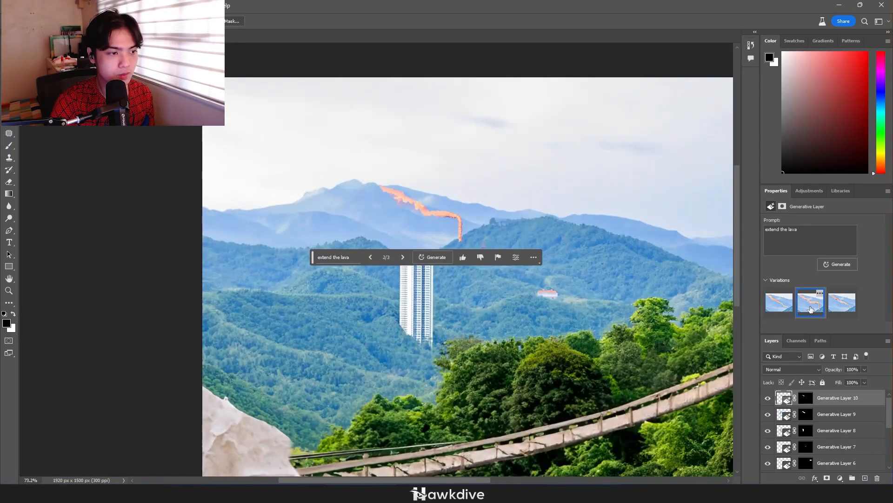
scroll(519, 257, "up", 1)
scroll(489, 267, "up", 3)
left_click(838, 307)
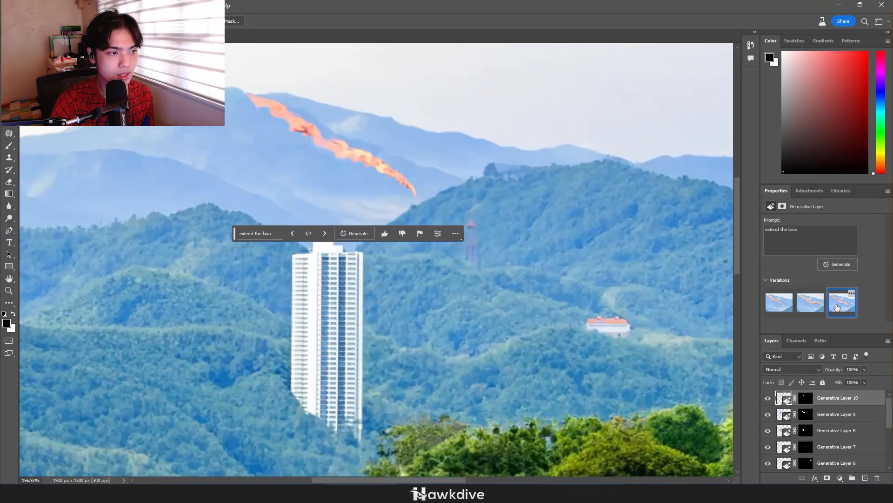
scroll(566, 258, "down", 6)
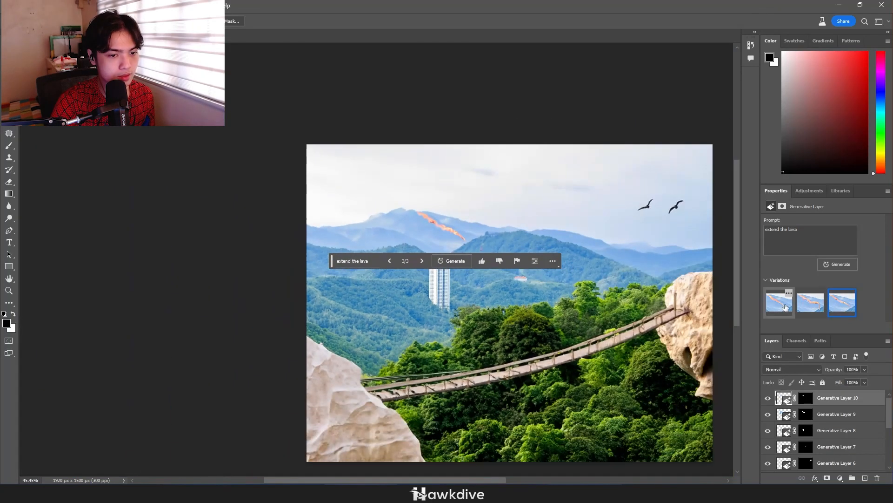
left_click(786, 307)
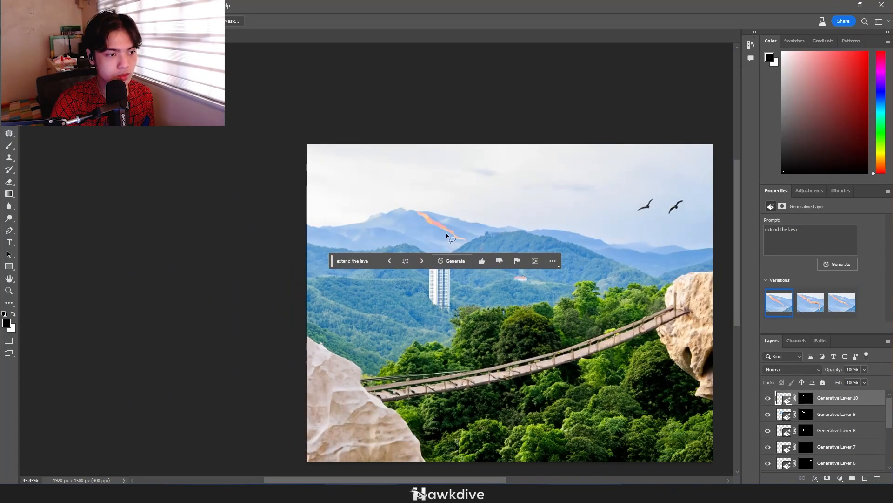
Lasso a plume-shaped area in the sky above the lava peak and fill it generatively with "smoke from the lava"
scroll(476, 240, "down", 1)
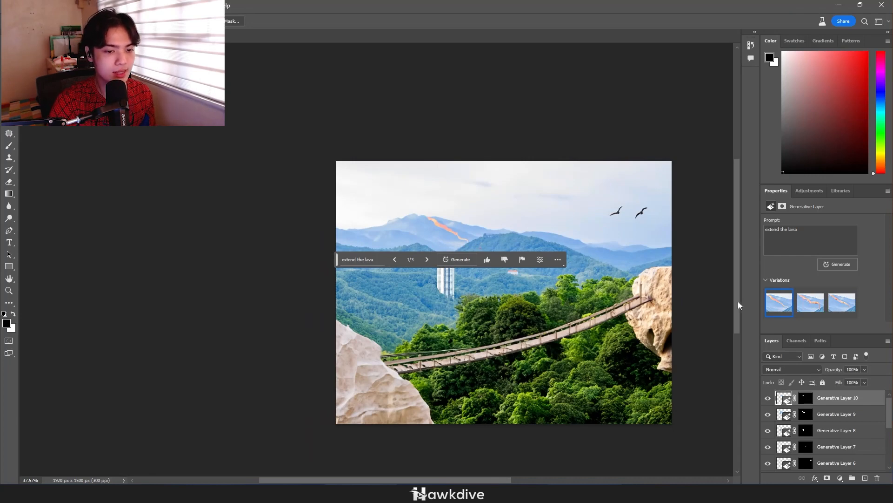
mouse_move(408, 211)
left_mouse_down()
mouse_move(394, 181)
mouse_move(453, 213)
left_mouse_up()
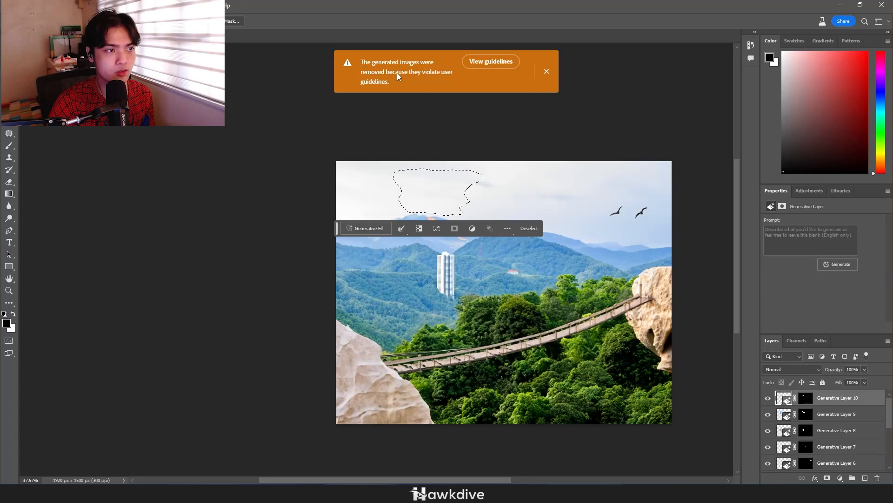
left_click(808, 235)
type("smoke")
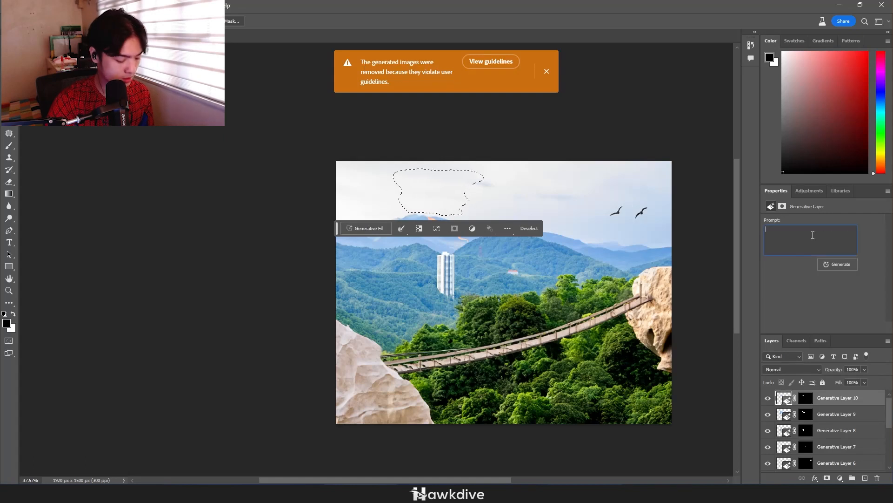
type(" from the l")
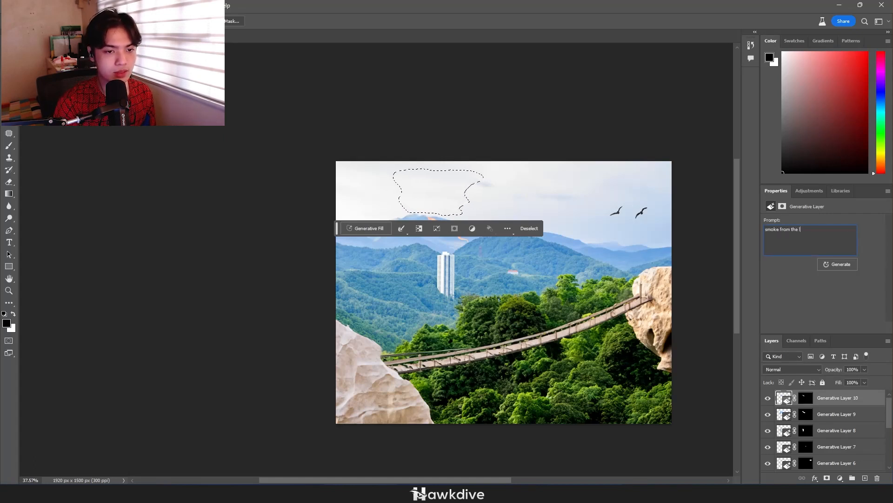
type("ava")
key("Return")
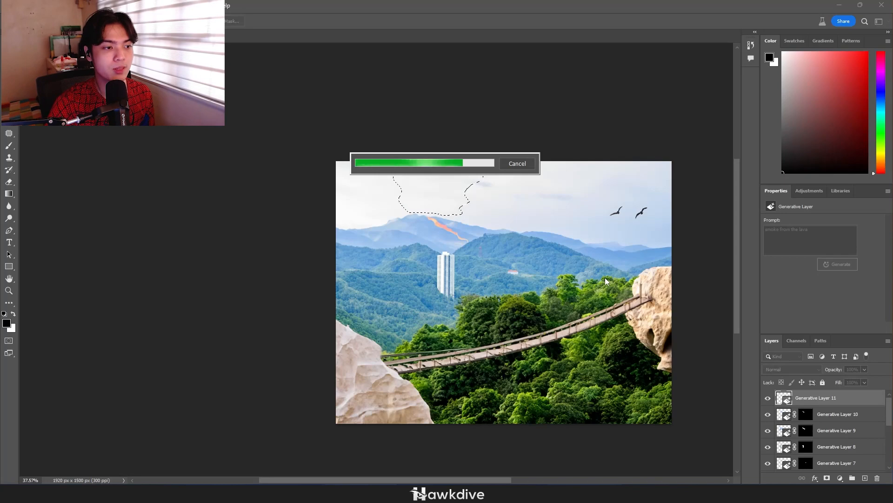
Choose the third variation of the smoke fill and move the smoke slightly left in the sky above the peak
scroll(400, 172, "up", 5)
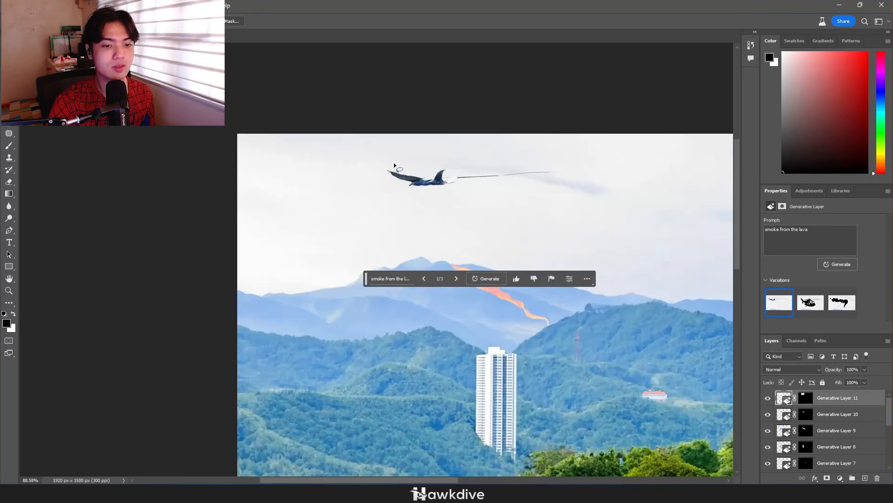
left_click(843, 302)
scroll(497, 255, "down", 5)
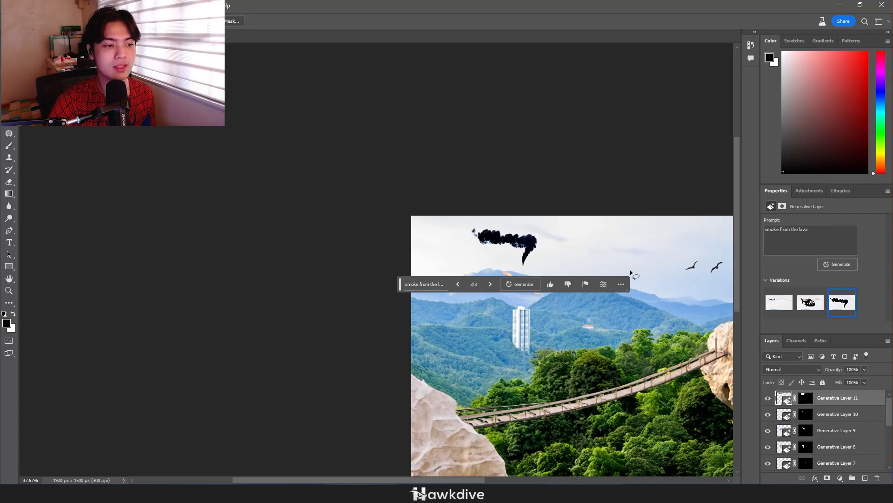
key("v")
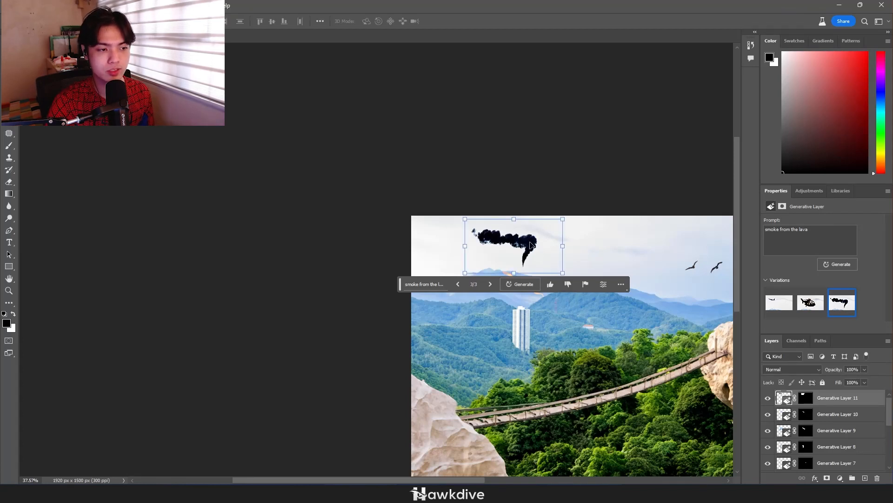
left_click_drag(531, 244, 510, 243)
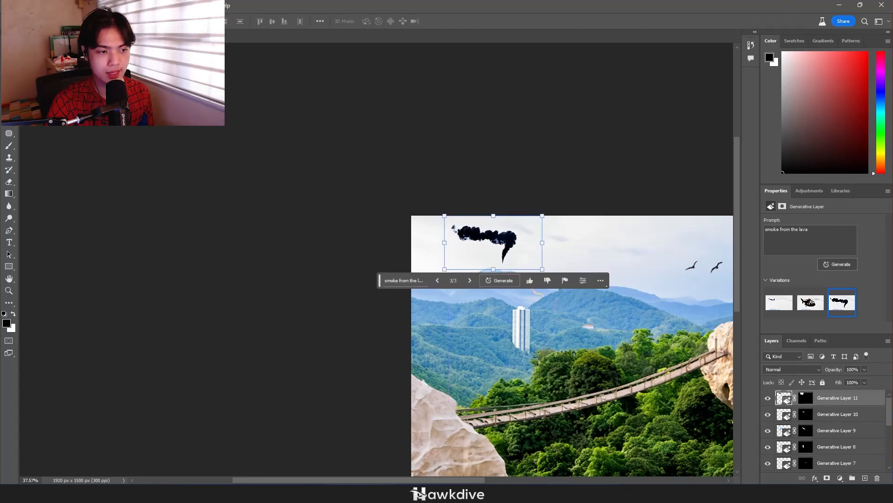
Try blend modes such as Overlay on the smoke layer to fade the black smoke into the sky
left_click(812, 369)
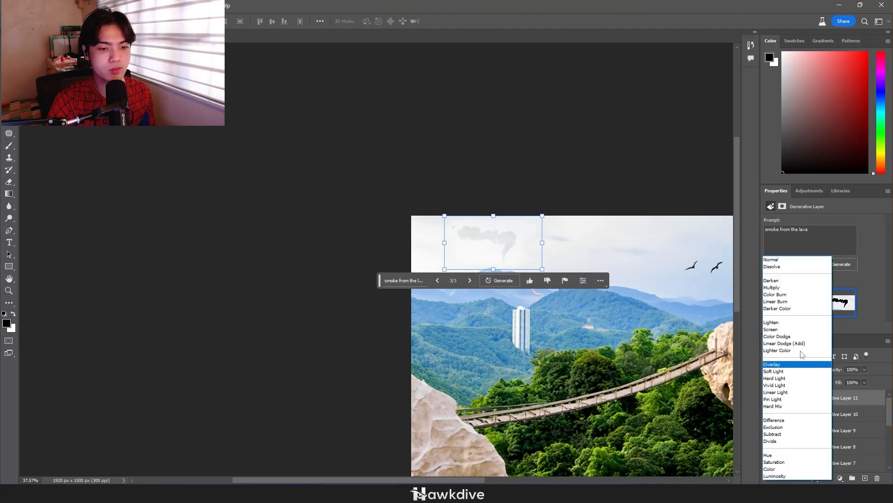
left_click(773, 259)
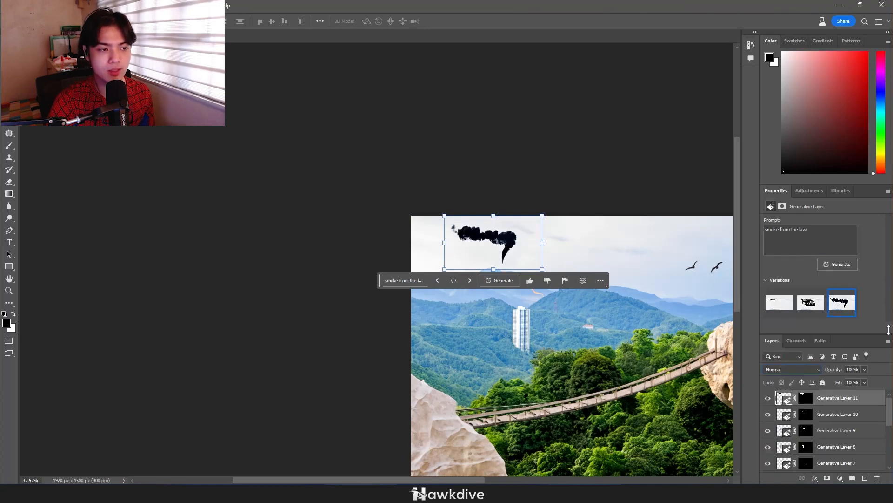
left_click_drag(795, 368, 796, 370)
left_click(485, 301)
scroll(485, 302, "down", 5)
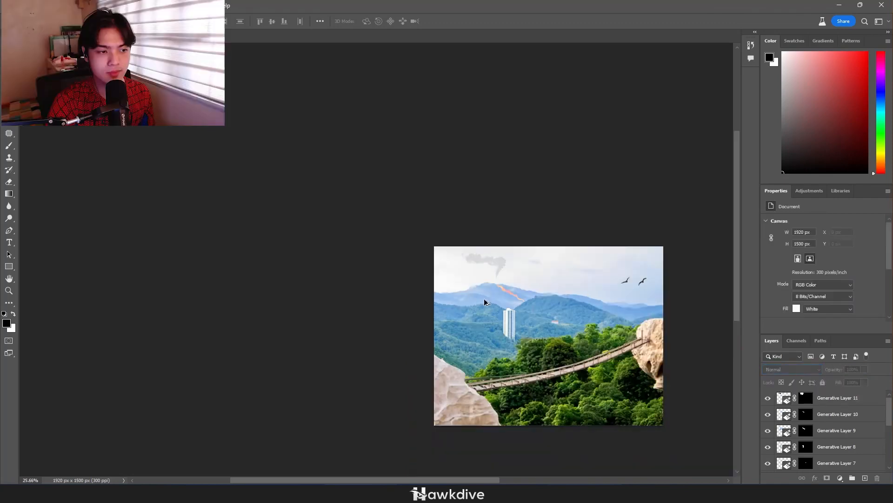
left_click_drag(602, 339, 520, 301)
scroll(412, 245, "up", 10)
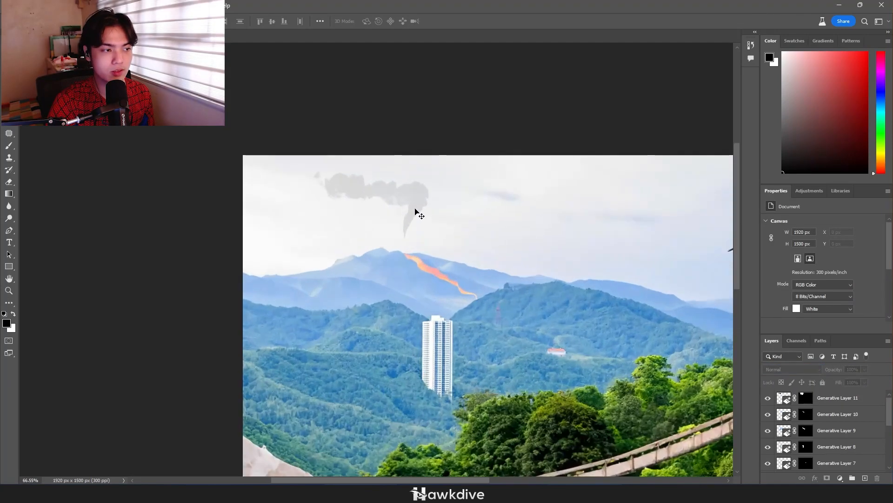
Delete the smoke layer above the mountain and deselect everything
left_click(426, 205)
key("Delete")
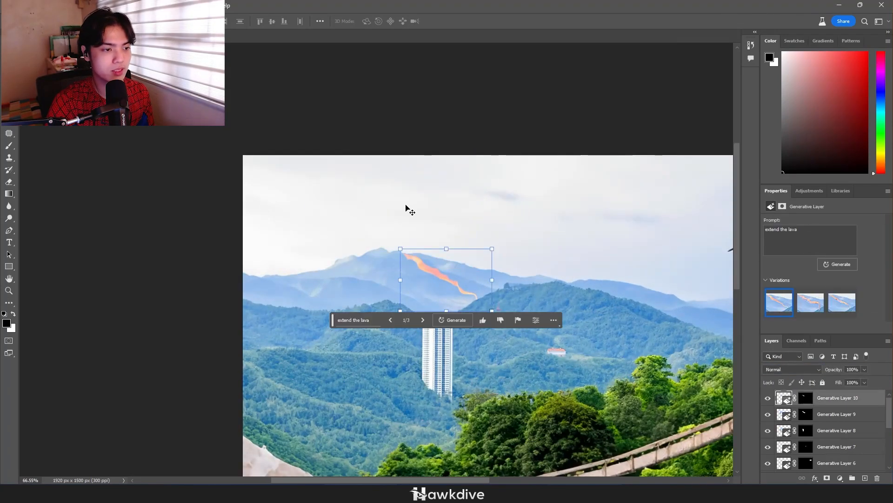
left_click(321, 227)
scroll(385, 233, "down", 5)
scroll(605, 276, "down", 2)
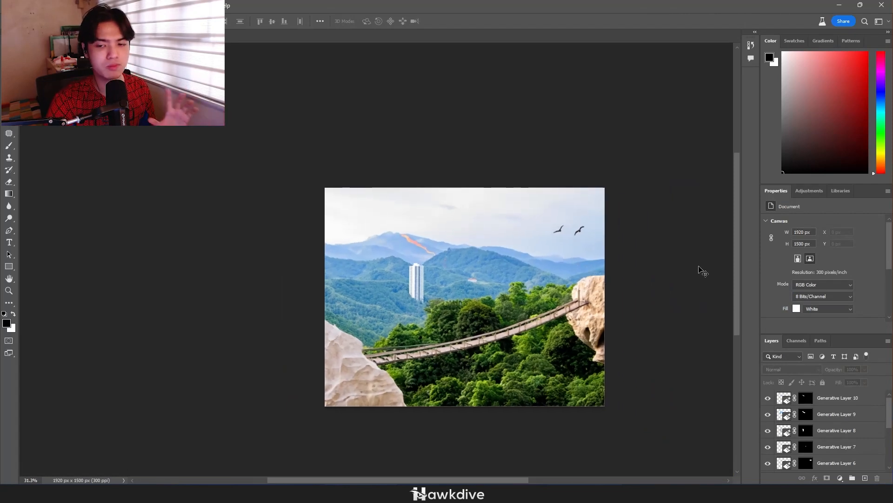
Switch to Adobe Firefly in the browser, open the Text effects generator and skip its welcome introduction
left_click(511, 492)
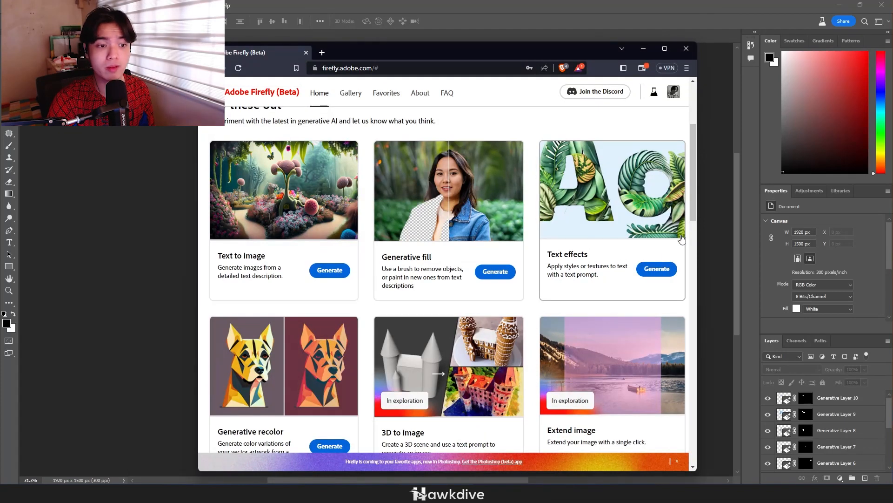
left_click(368, 68)
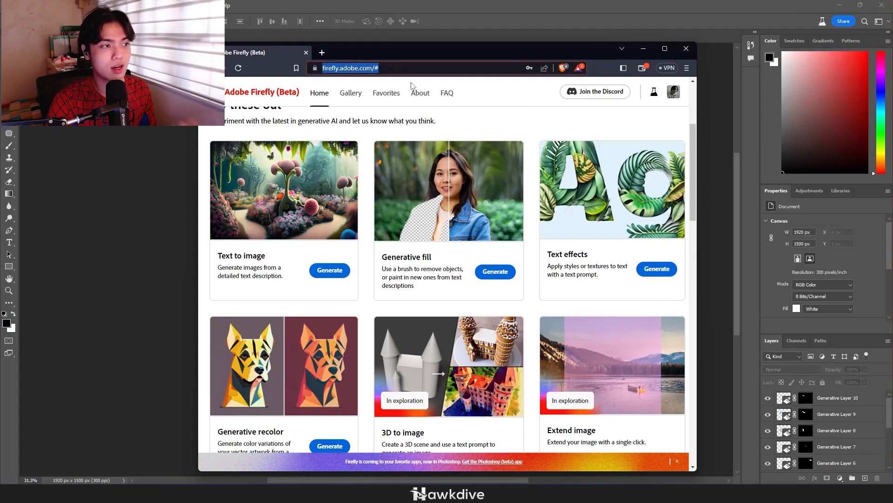
left_click(654, 268)
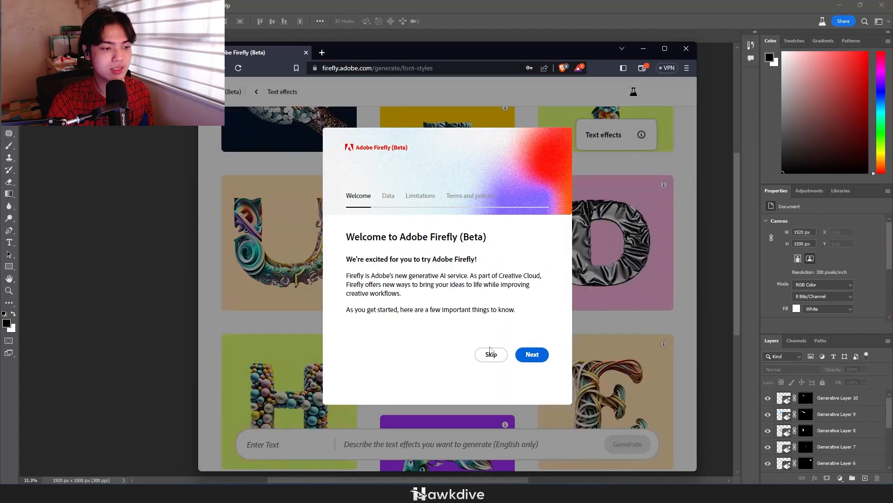
left_click(488, 353)
scroll(582, 302, "down", 7)
scroll(580, 294, "up", 9)
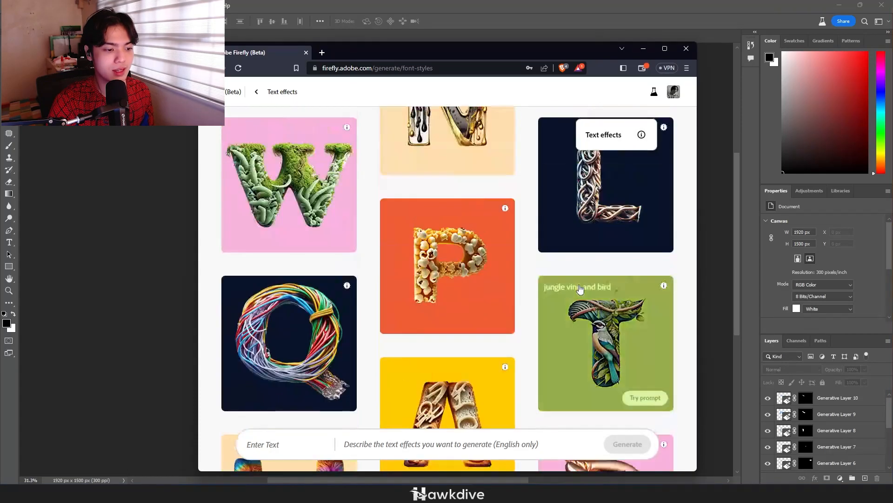
scroll(580, 293, "down", 1)
Generate a text effect for the creator's full name with the prompt "marbles"
left_click(283, 444)
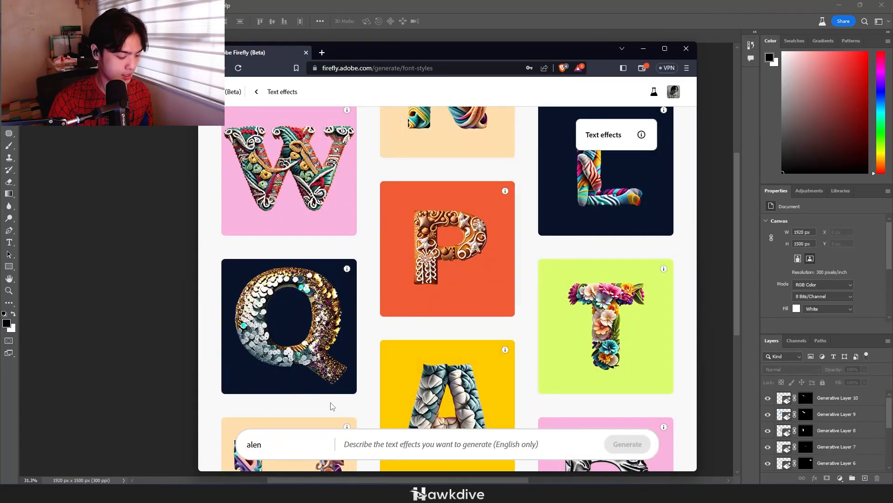
left_click(497, 438)
type("marbles")
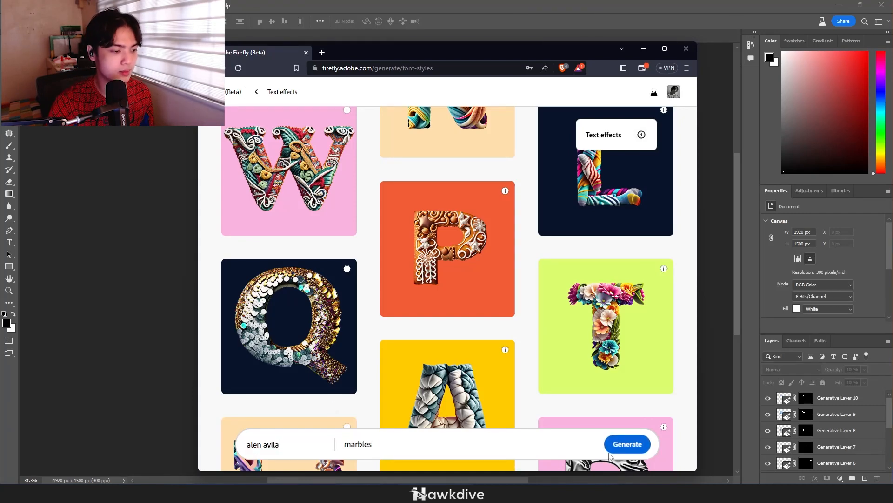
left_click(615, 446)
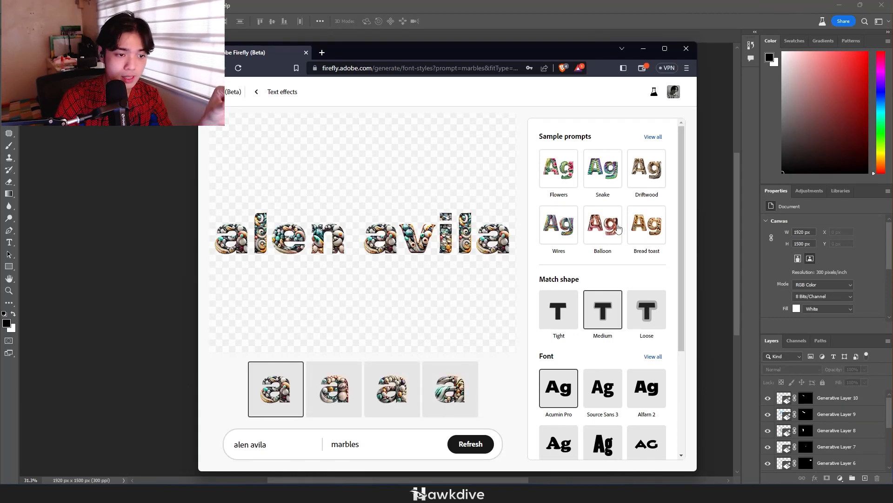
Try the Marble granite and Color marble sample prompts on the name text
left_click(653, 136)
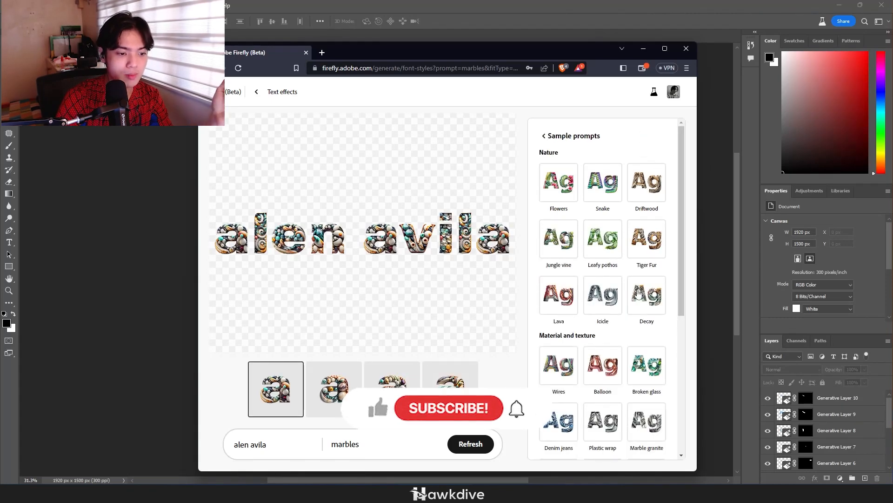
left_click(638, 419)
scroll(647, 372, "down", 5)
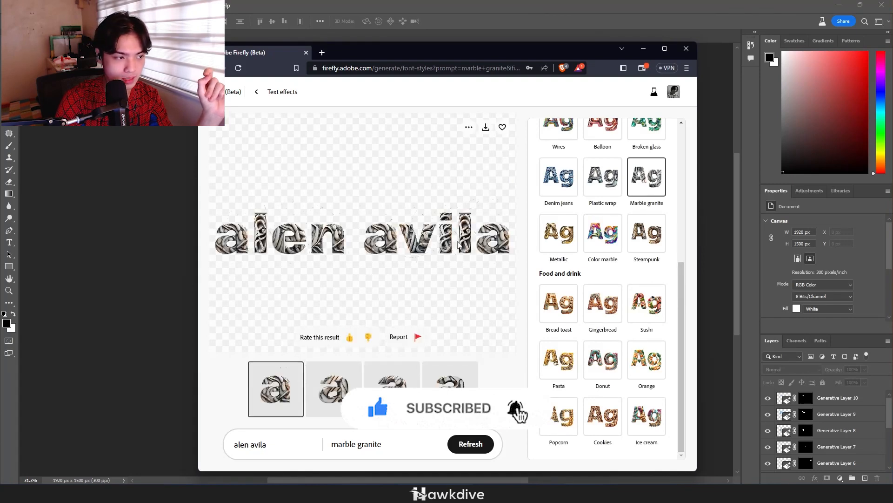
left_click(605, 235)
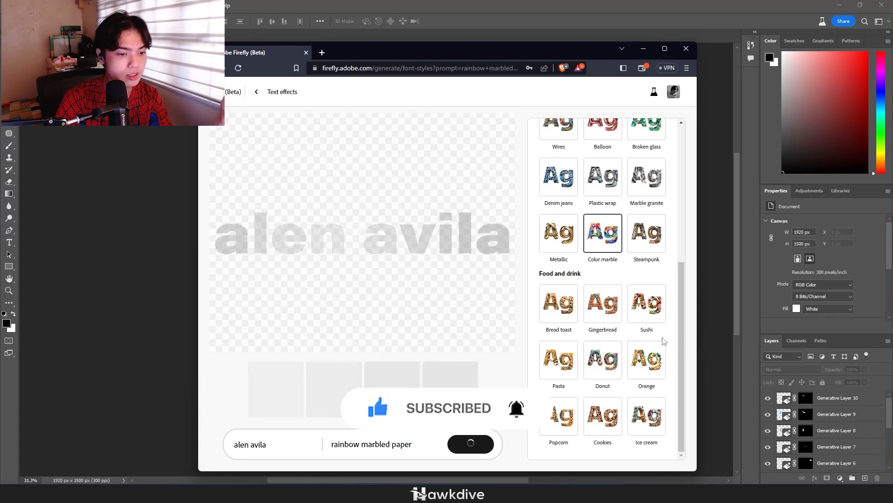
scroll(623, 295, "up", 3)
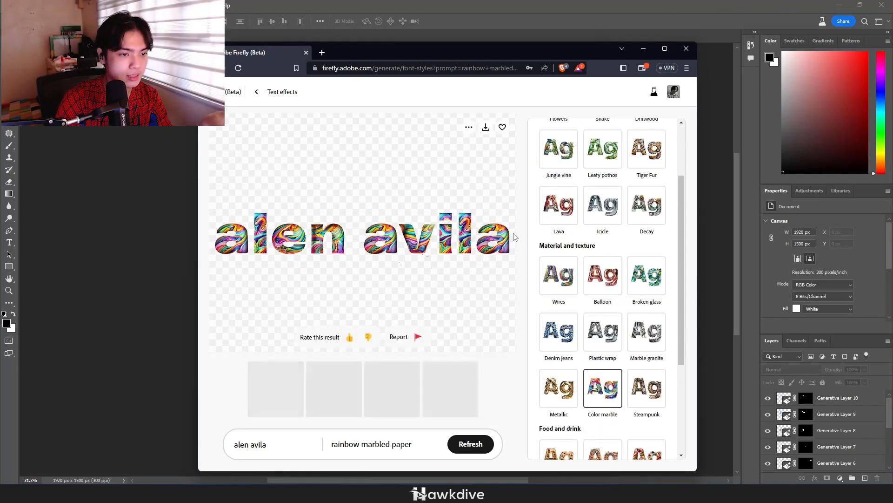
Regenerate the name text with the prompt "granite" and download the second variation, accepting the Content Credentials notice
left_click_drag(411, 445, 282, 436)
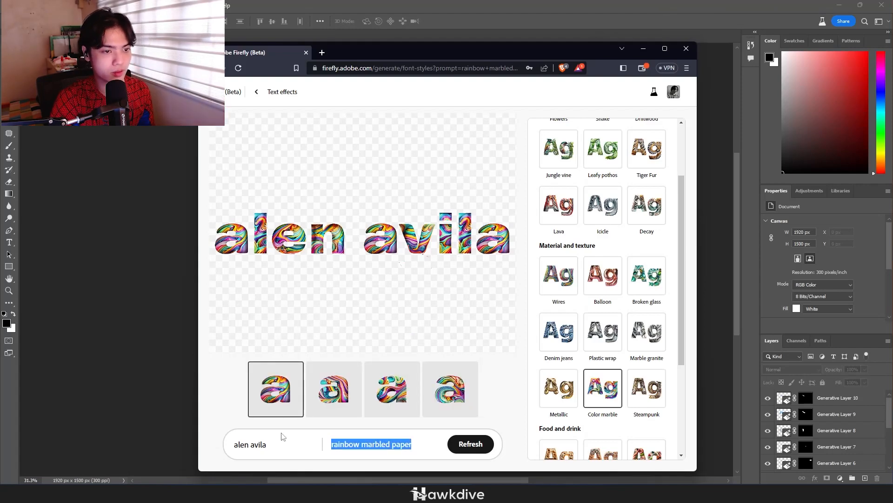
type("granite")
left_click(470, 444)
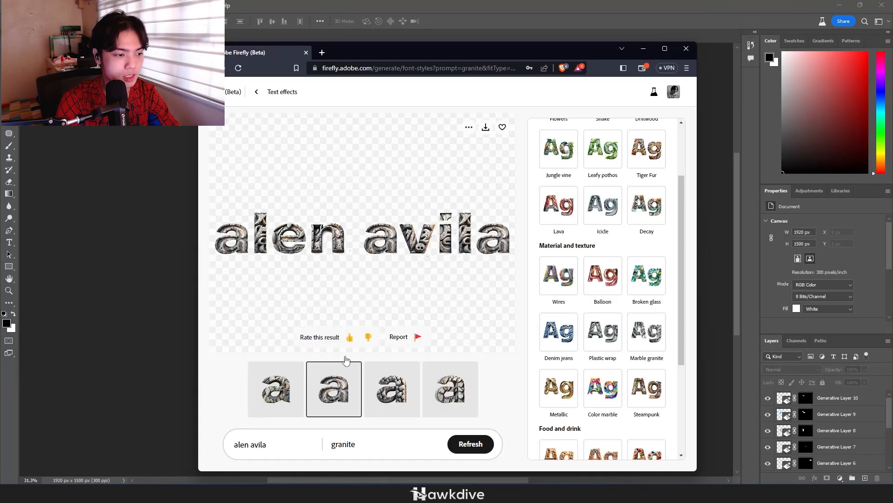
left_click(484, 130)
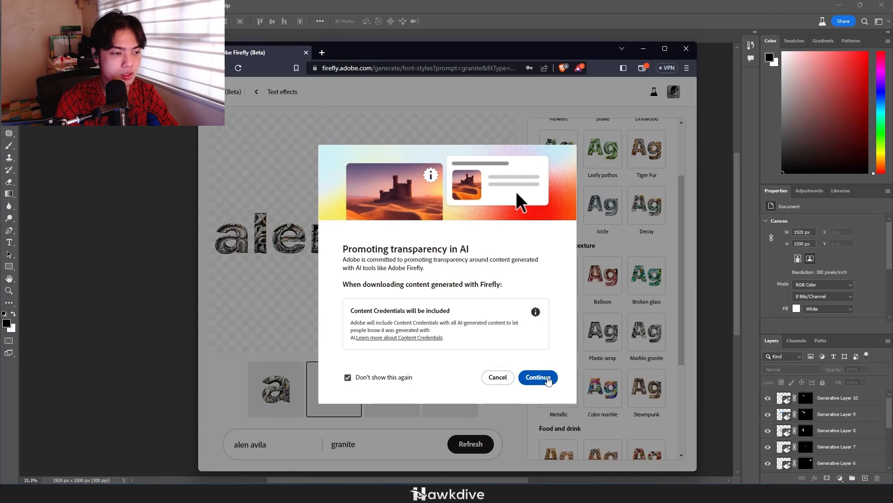
left_click(548, 378)
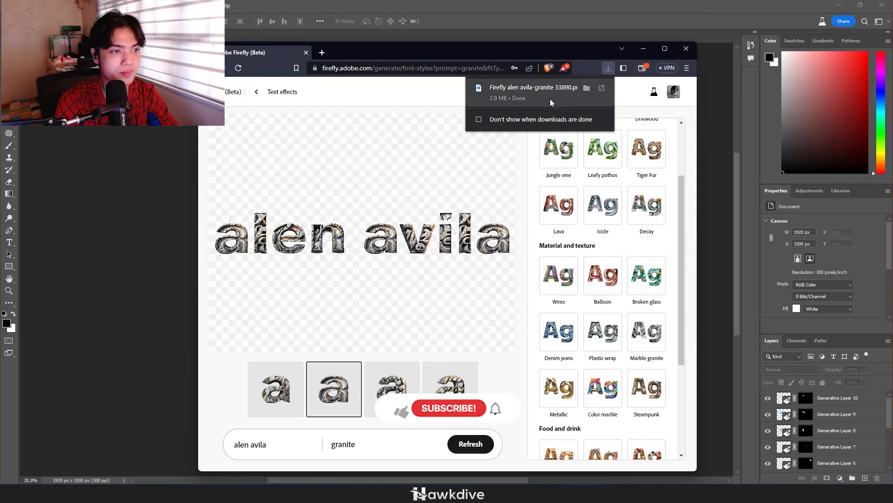
Place the downloaded granite text image in the Photoshop landscape, scaled to about 1282 px wide and centred in the sky
left_click_drag(521, 87, 175, 233)
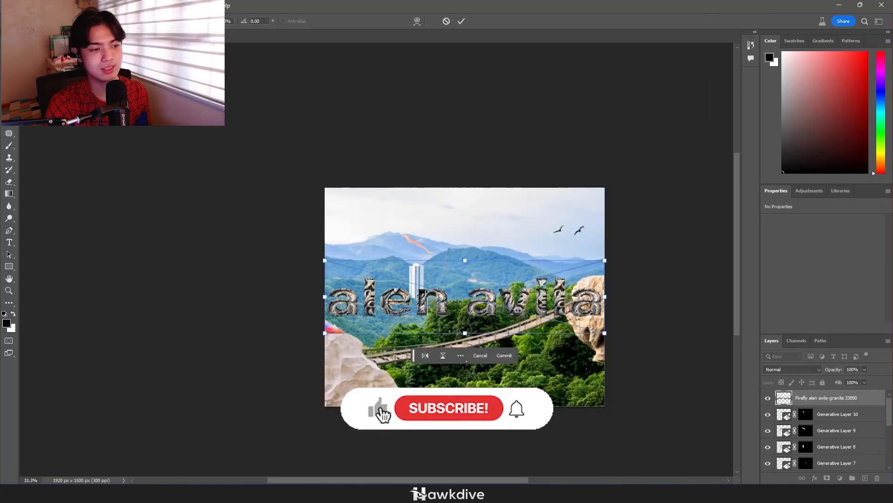
scroll(543, 298, "up", 3)
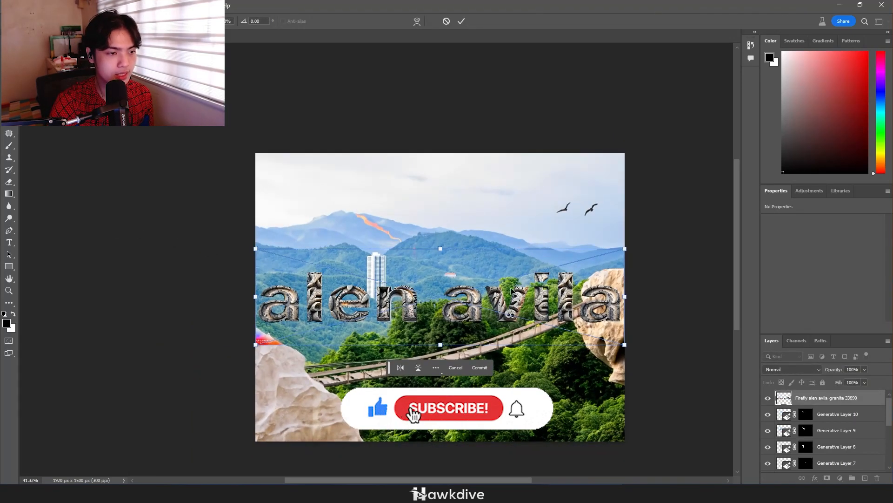
left_click_drag(512, 291, 514, 199)
left_click_drag(626, 159, 506, 198)
left_click_drag(462, 225, 523, 202)
left_click(461, 21)
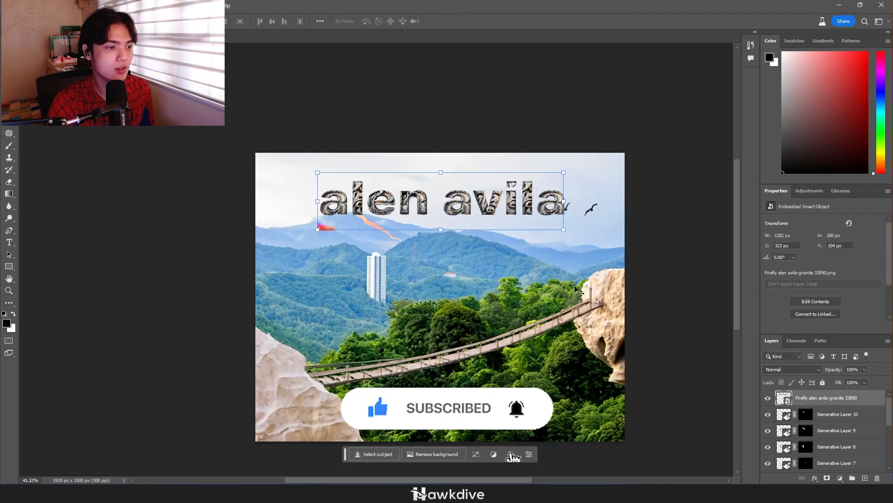
Add a Multiply drop shadow to the granite text with 35% opacity, 104° angle, 102 px distance, 48% spread and 29 px size
left_click(687, 244)
scroll(521, 200, "up", 5)
left_click(480, 224)
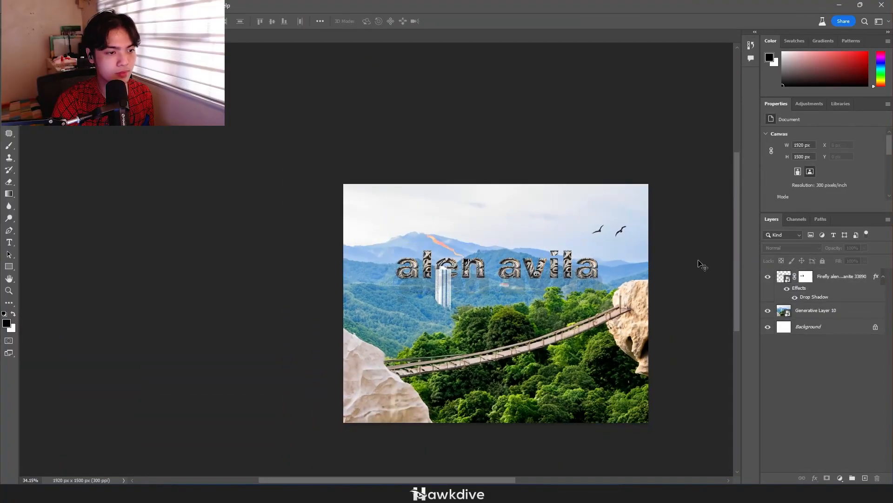
scroll(668, 271, "down", 4)
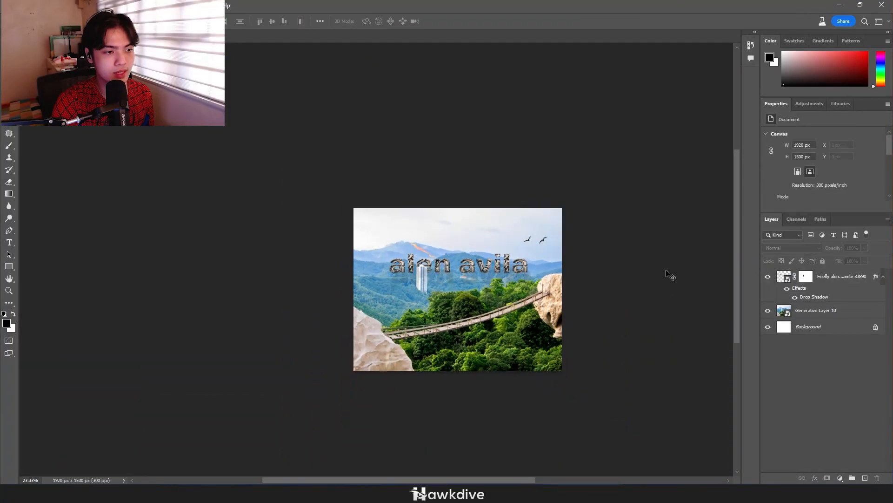
left_click_drag(645, 296, 638, 289)
scroll(519, 255, "up", 4)
scroll(519, 257, "up", 4)
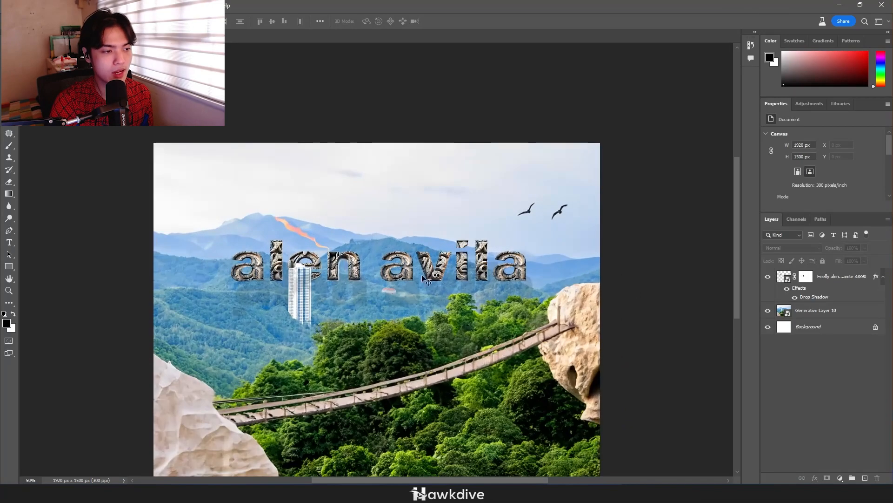
left_click_drag(422, 272, 461, 225)
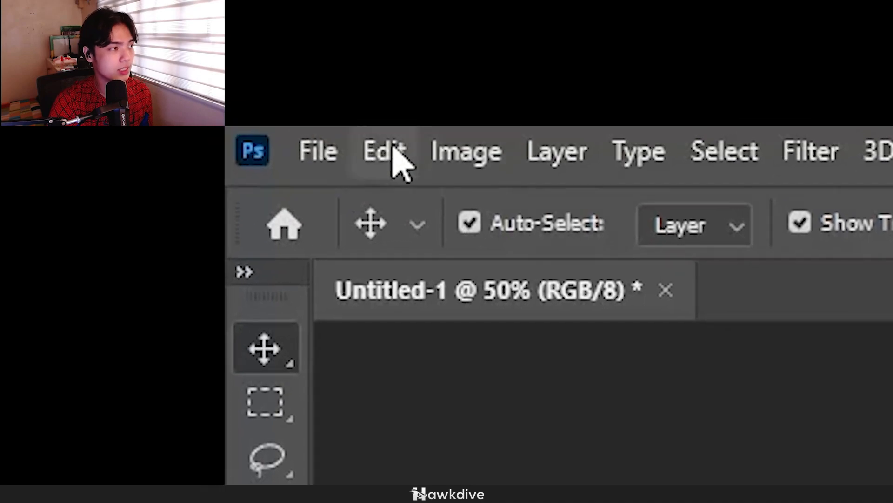
Export the composition for the web as a JPEG at quality 100 and 1920 by 1500 px, and start saving the file
left_click(326, 154)
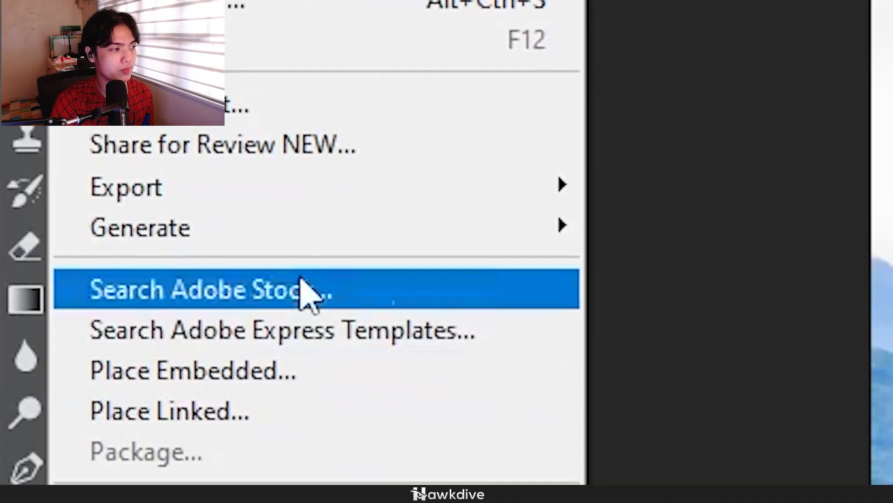
mouse_move(512, 271)
left_click(504, 222)
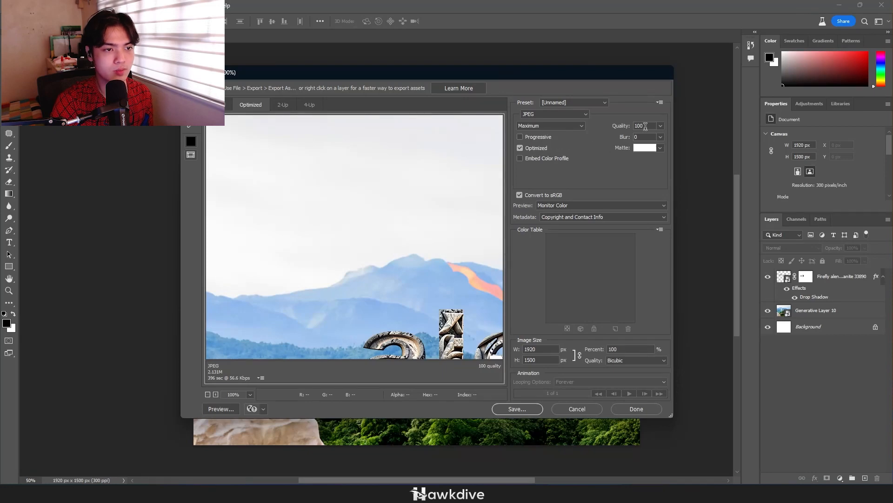
left_click(522, 410)
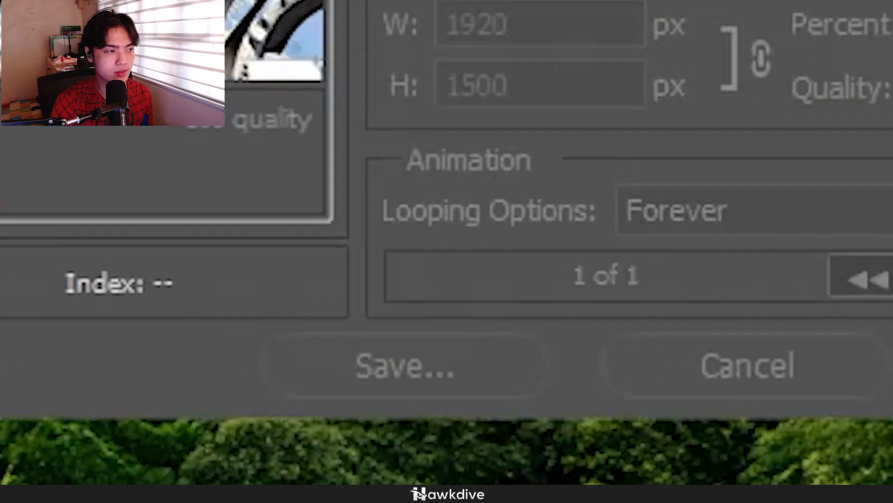